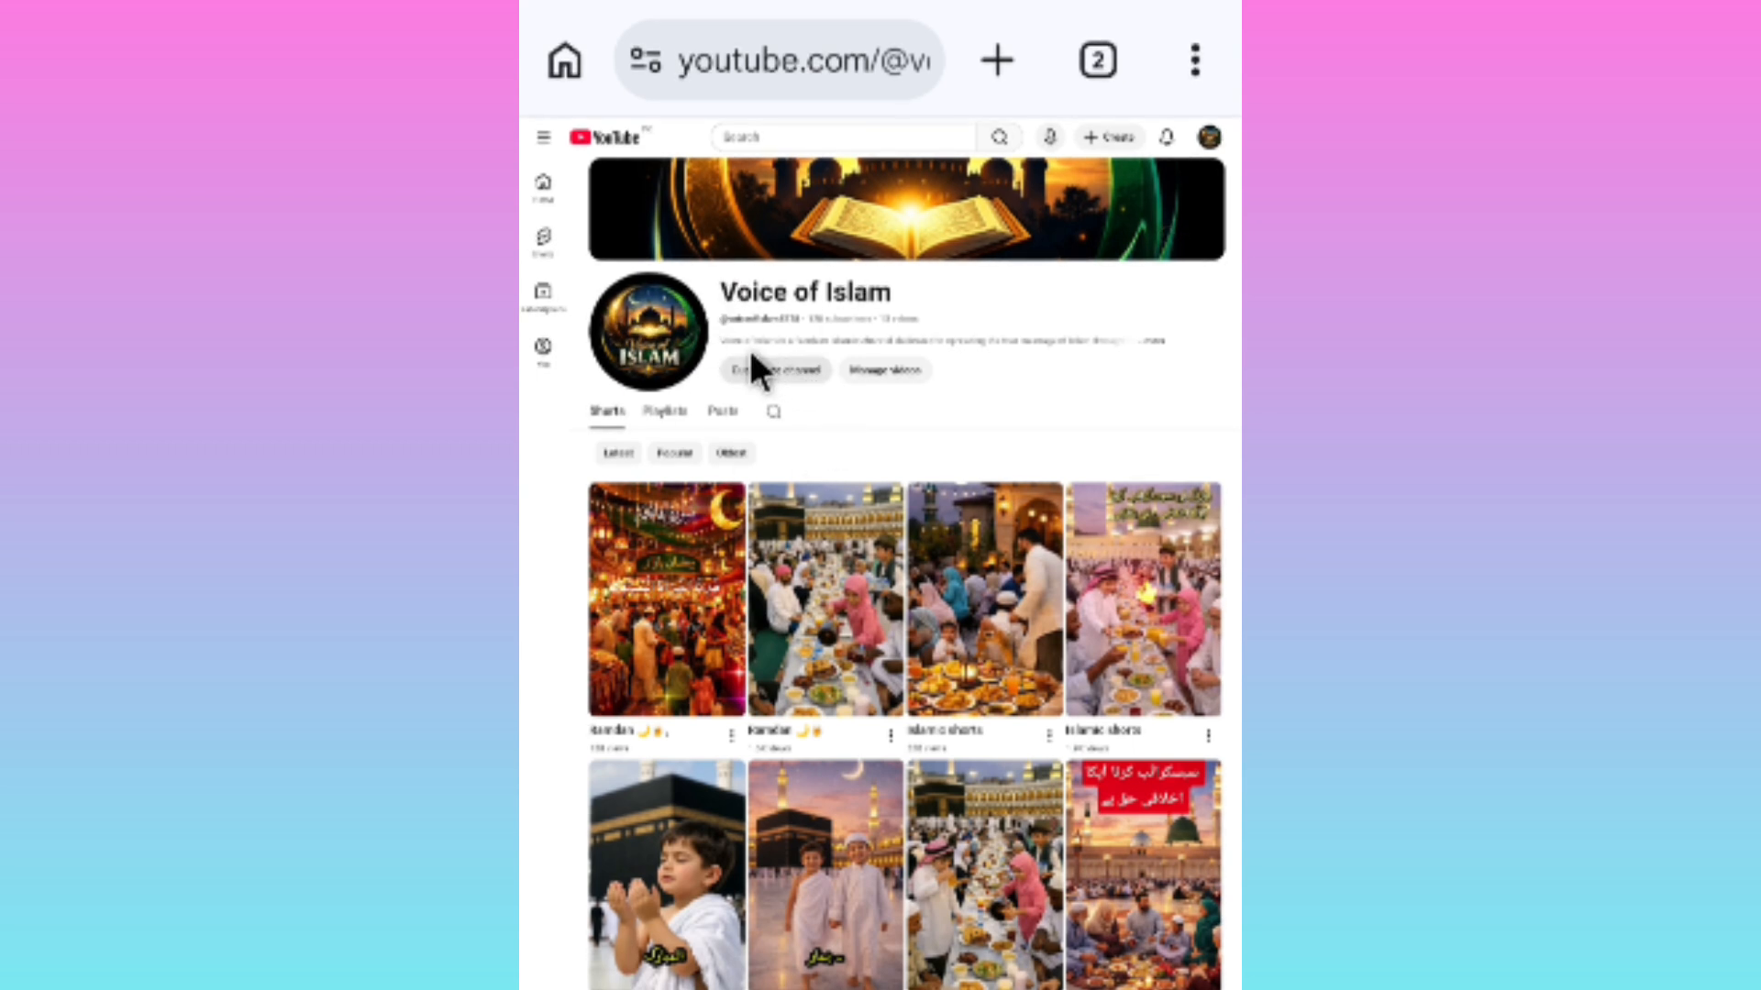
Open the Voice of Islam channel's customization page and examine its profile sections from banner image to video watermark.
click(794, 374)
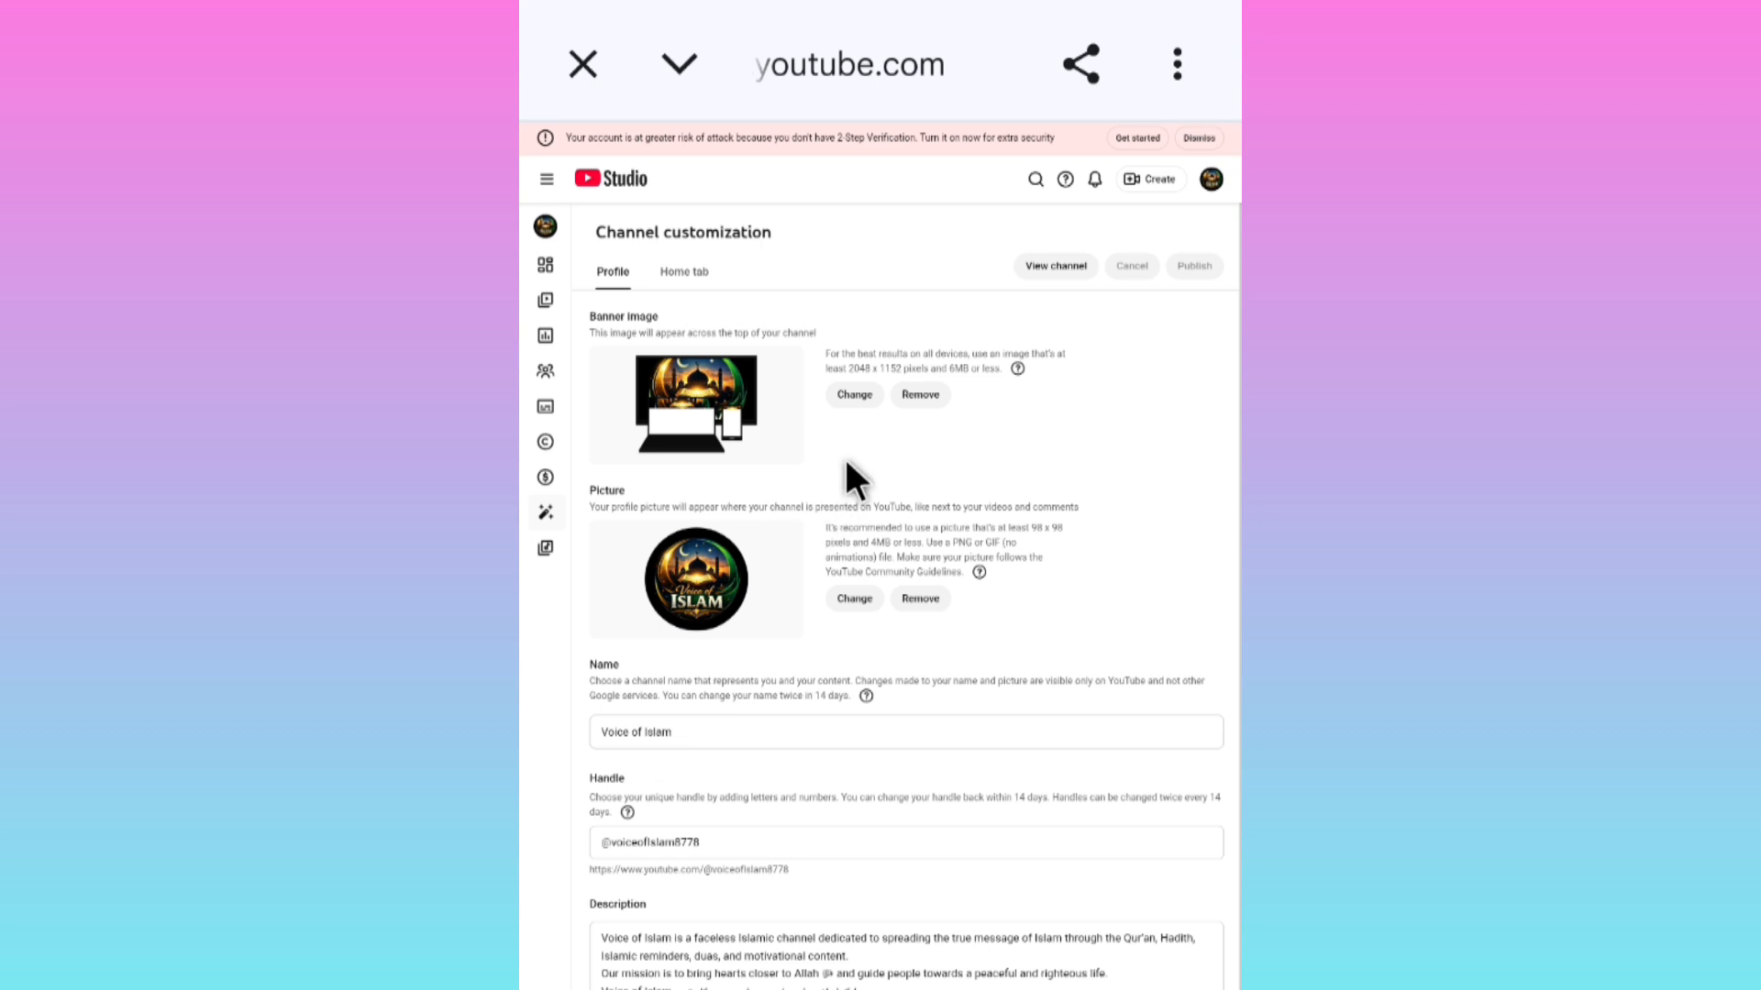
scroll(860, 438, down, 3)
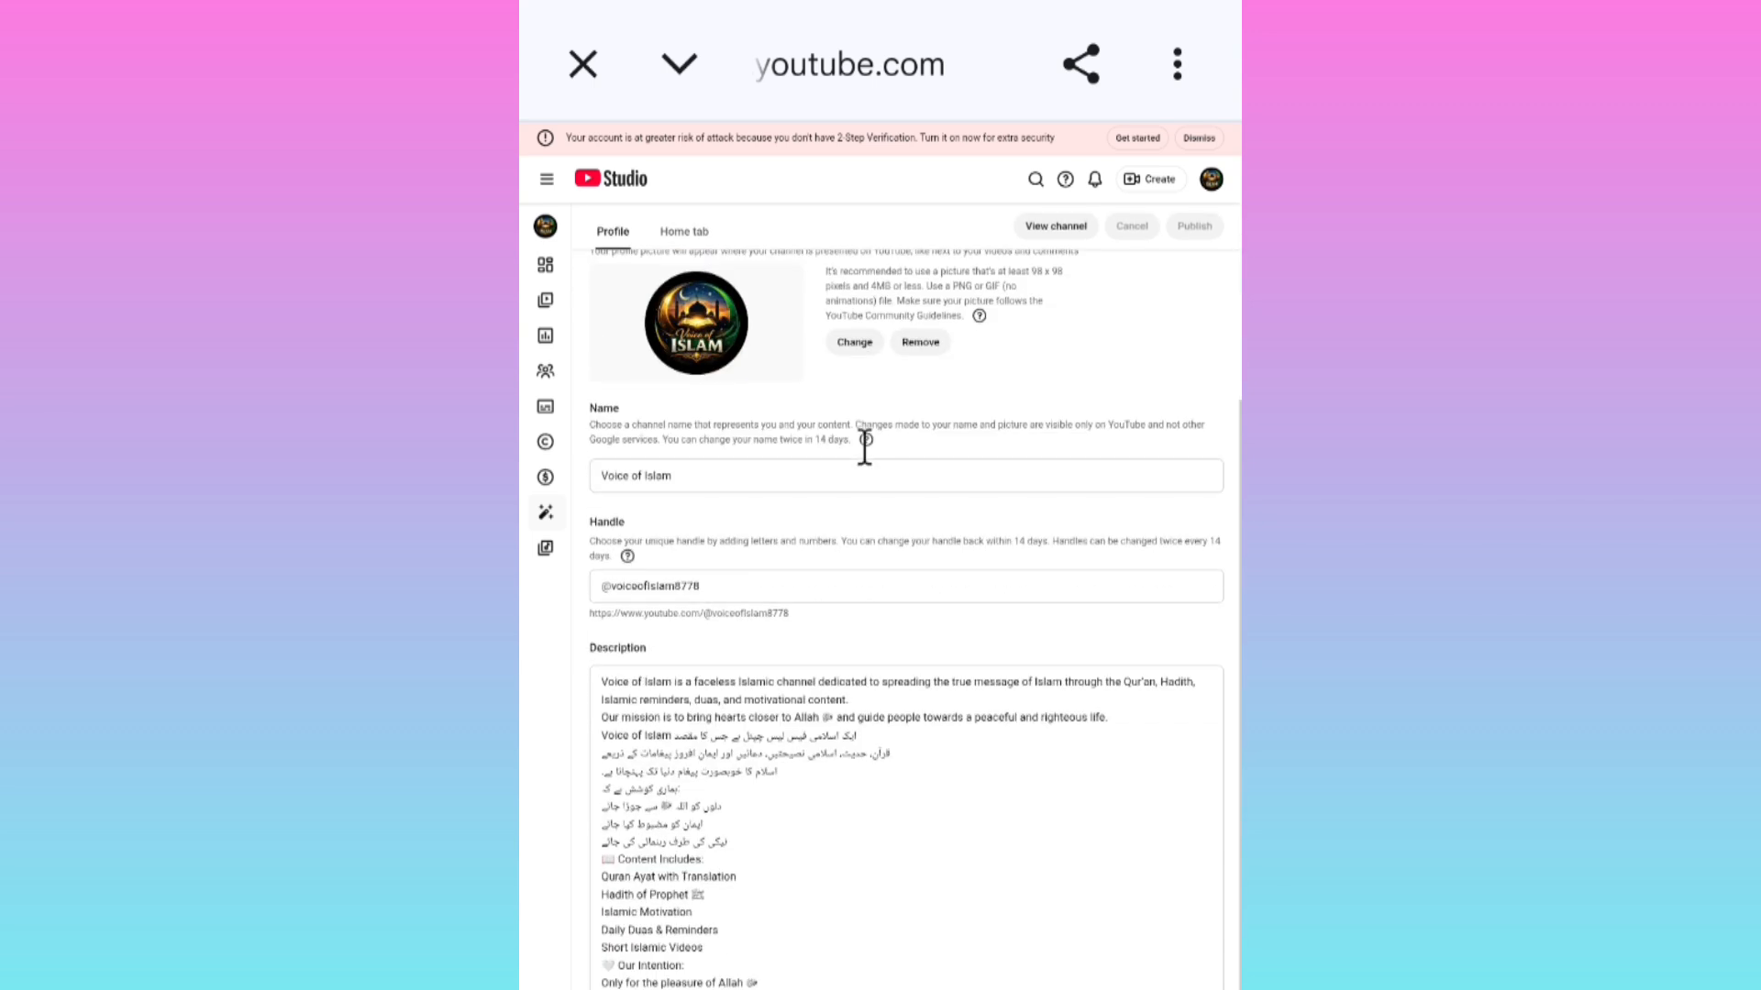
scroll(862, 442, up, 3)
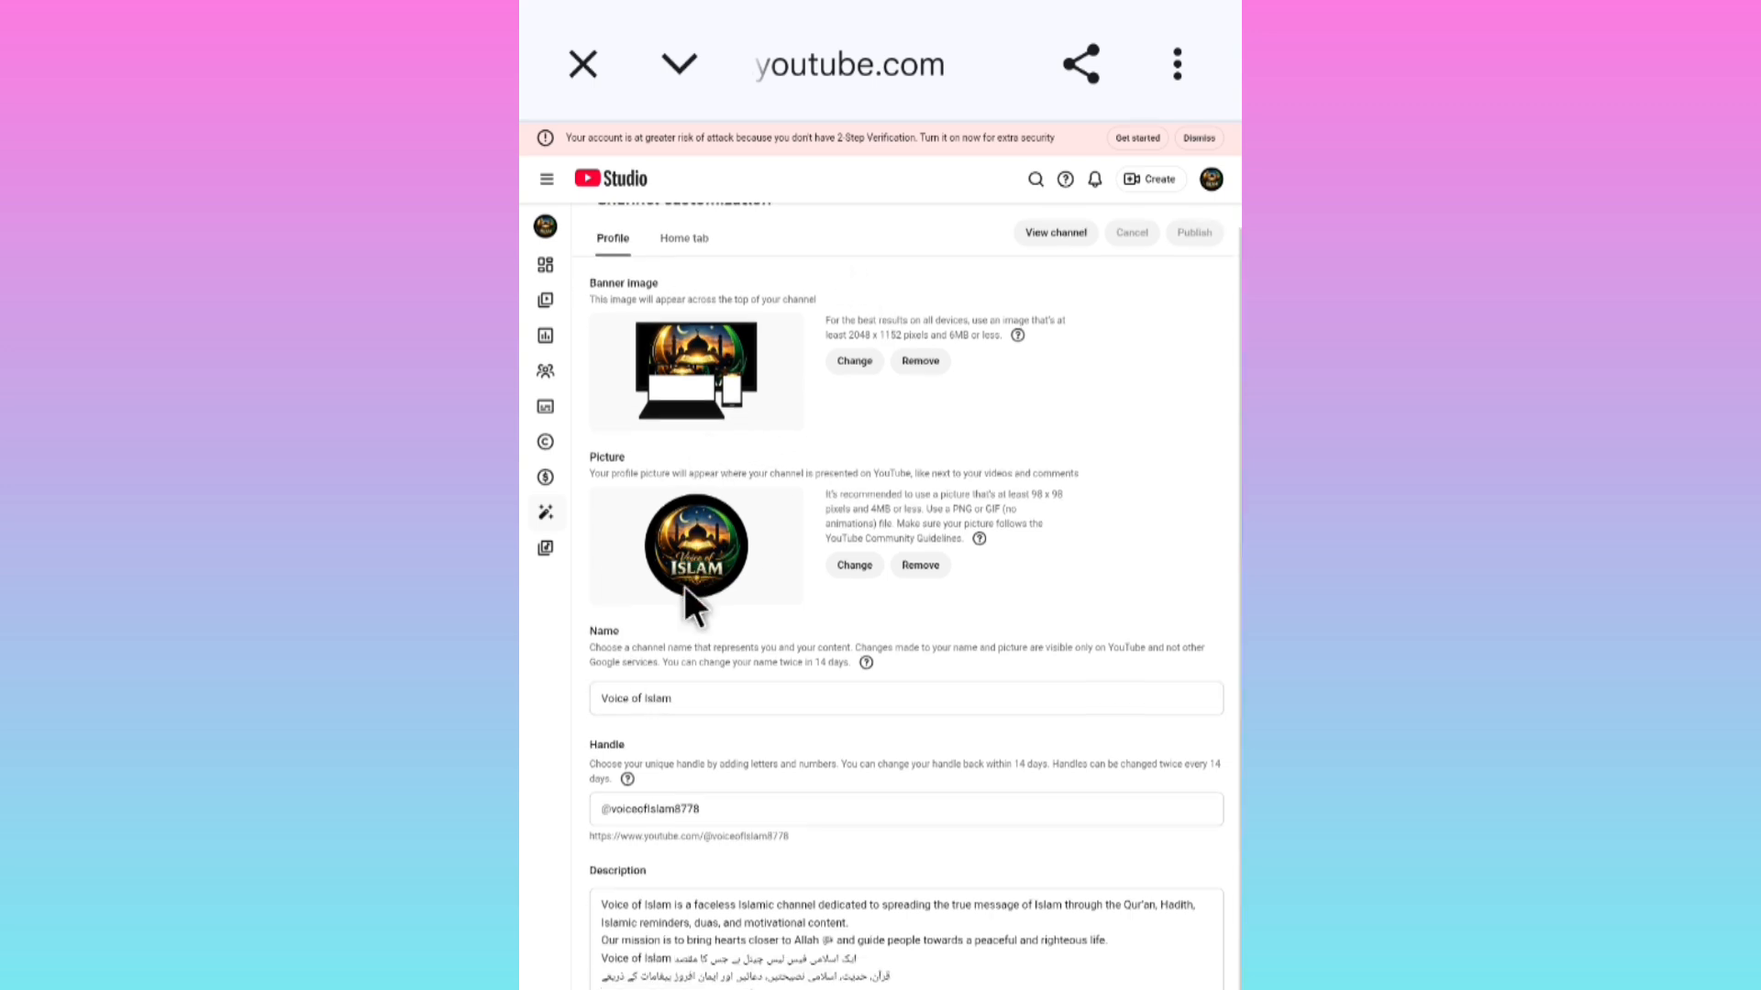
scroll(684, 587, down, 3)
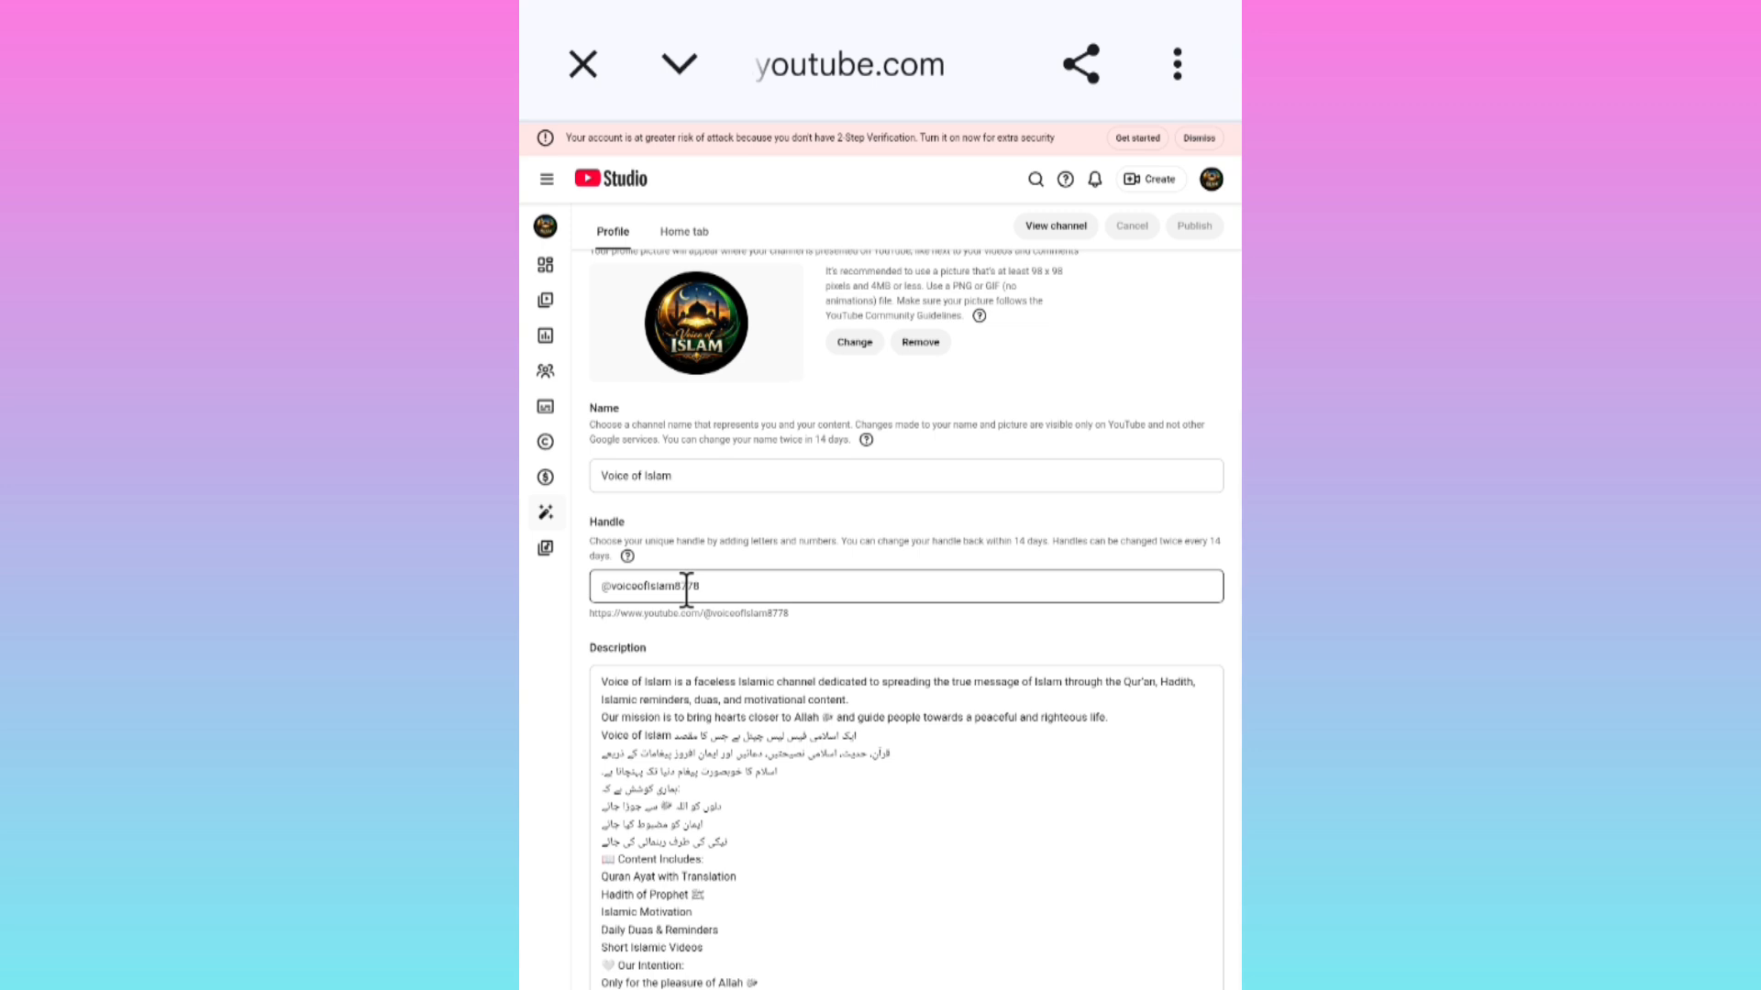
scroll(688, 589, down, 1)
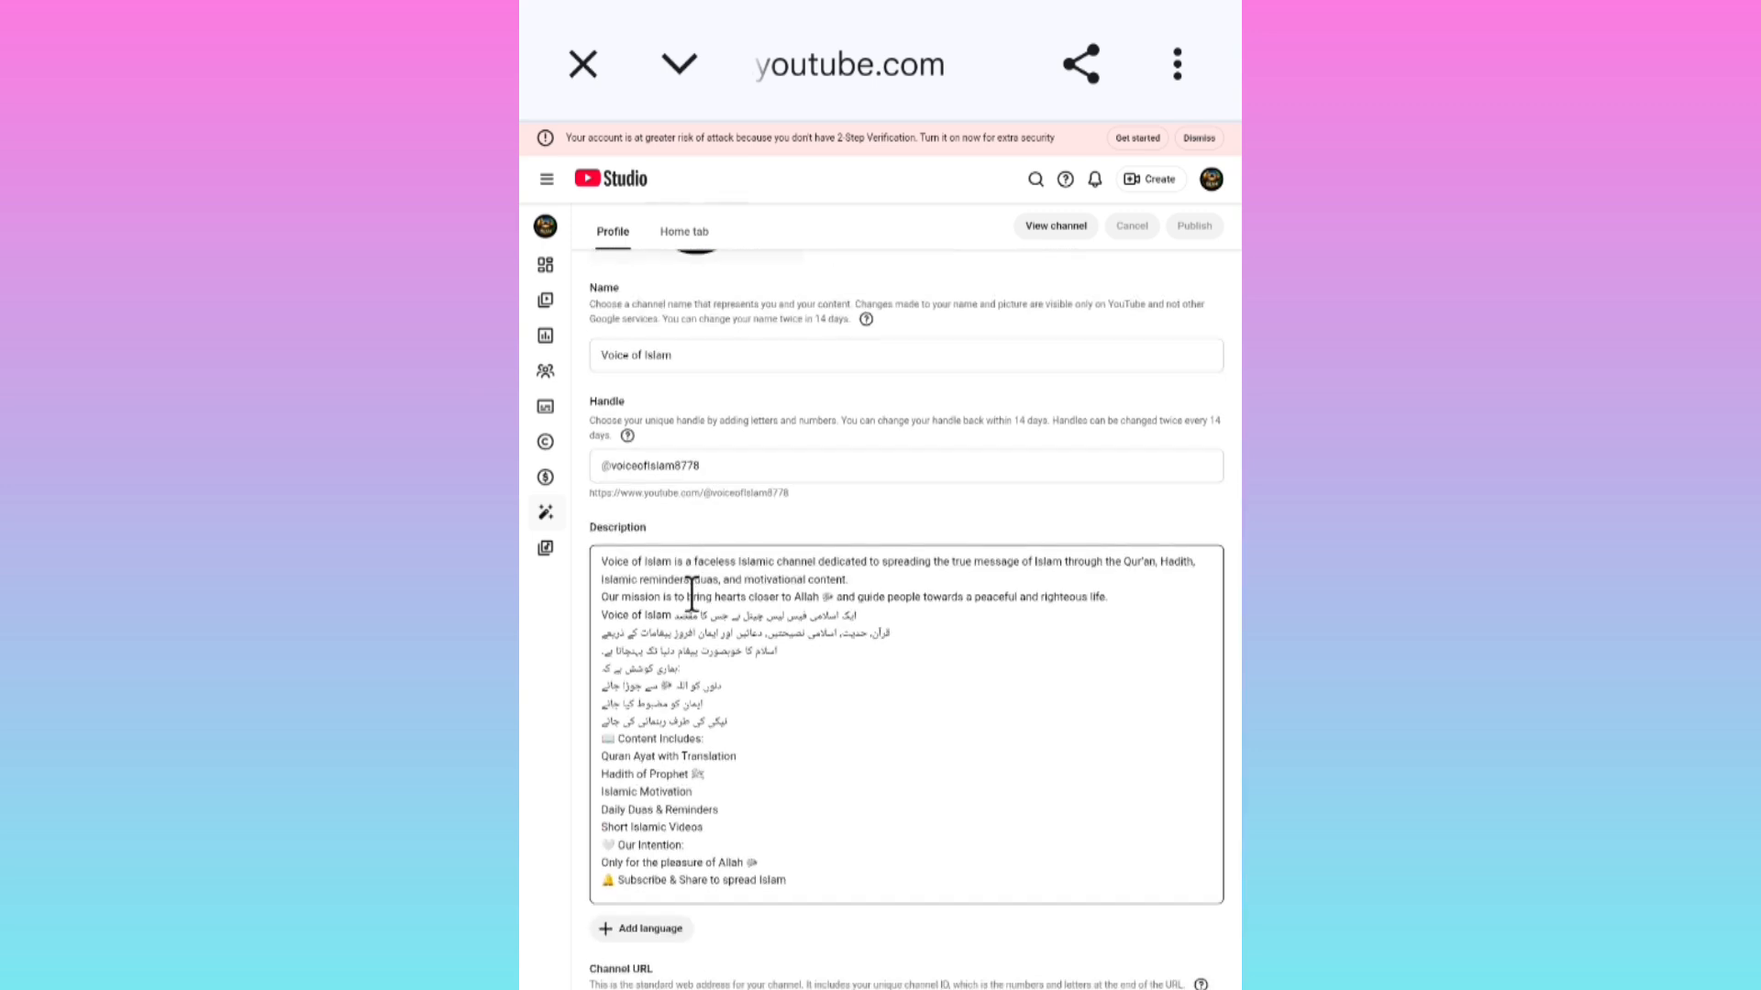
scroll(747, 459, down, 5)
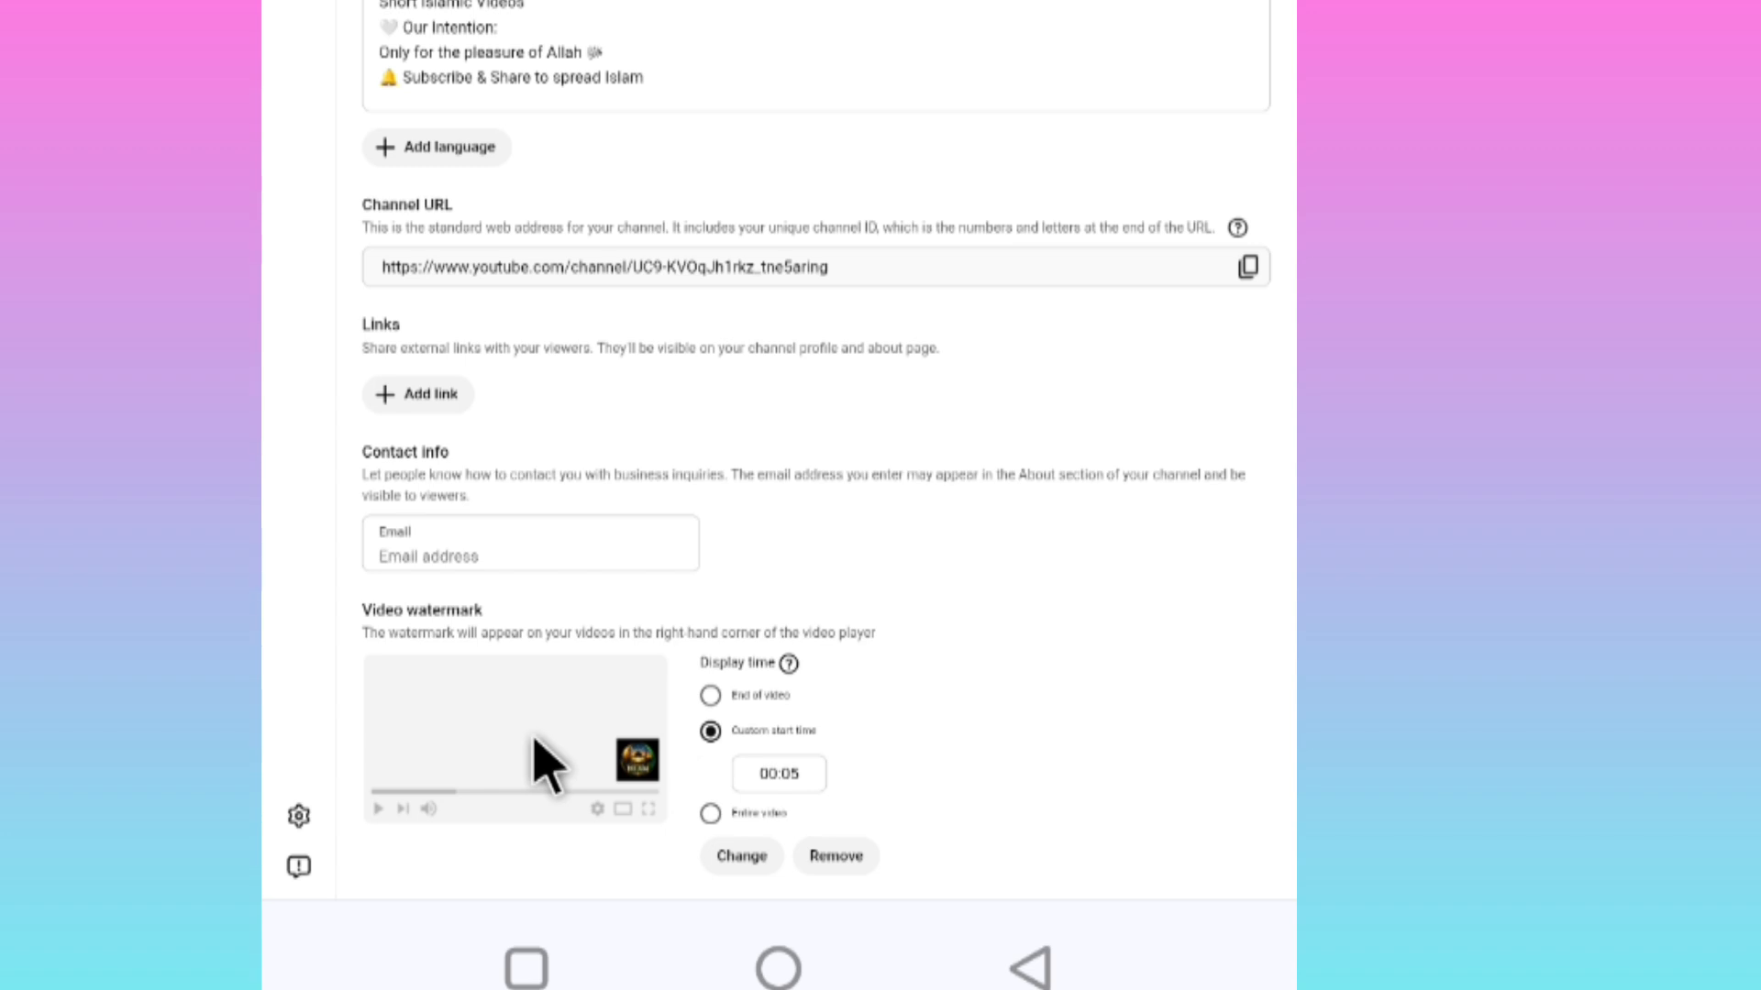
scroll(548, 764, up, 10)
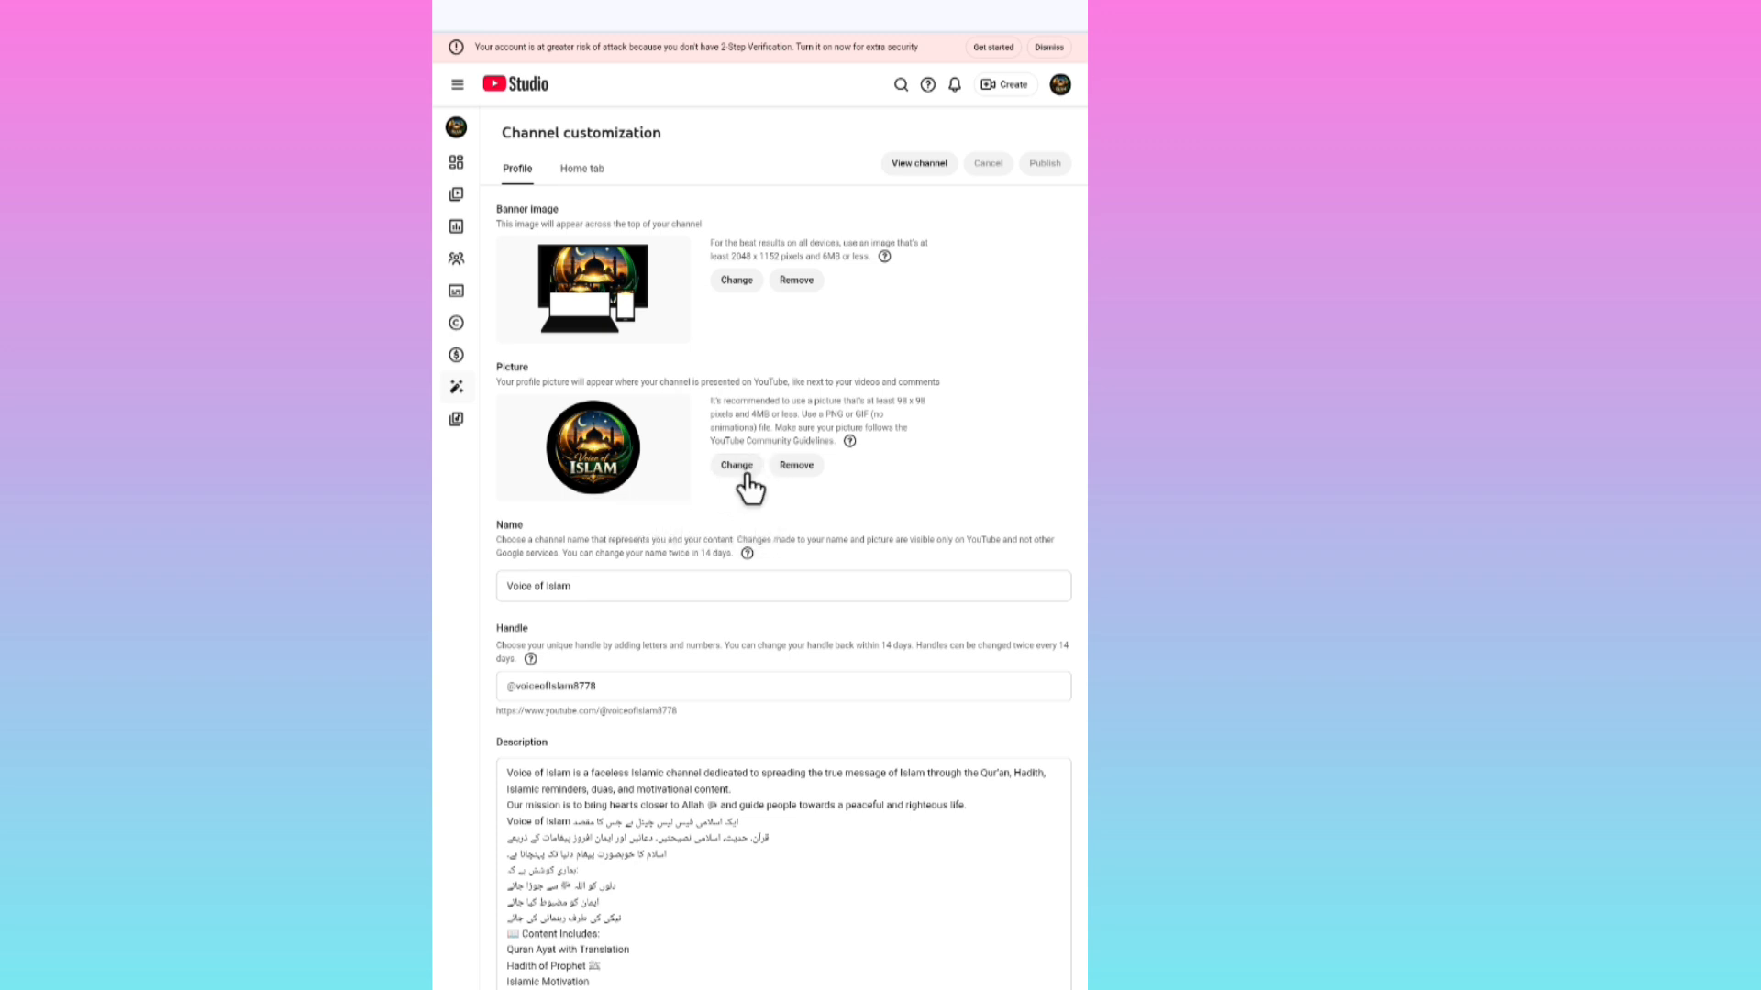
Review the channel description, channel URL, links, contact info and video watermark sections of the profile.
scroll(817, 424, down, 6)
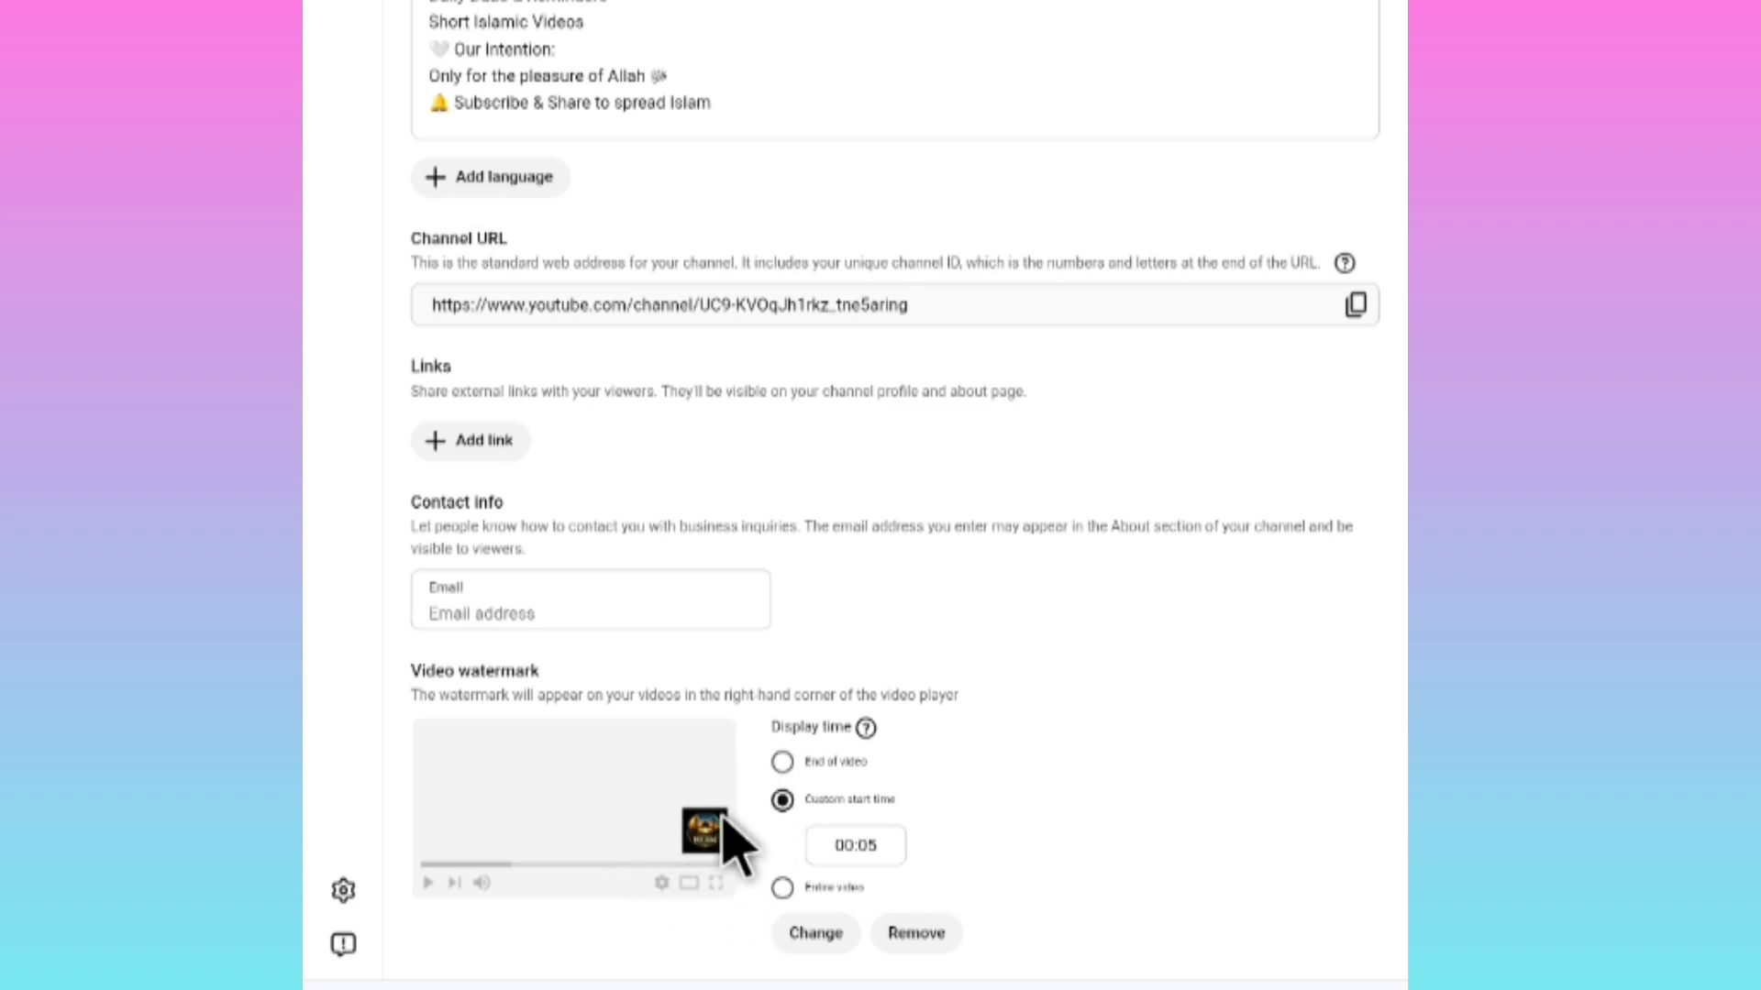
scroll(734, 839, up, 6)
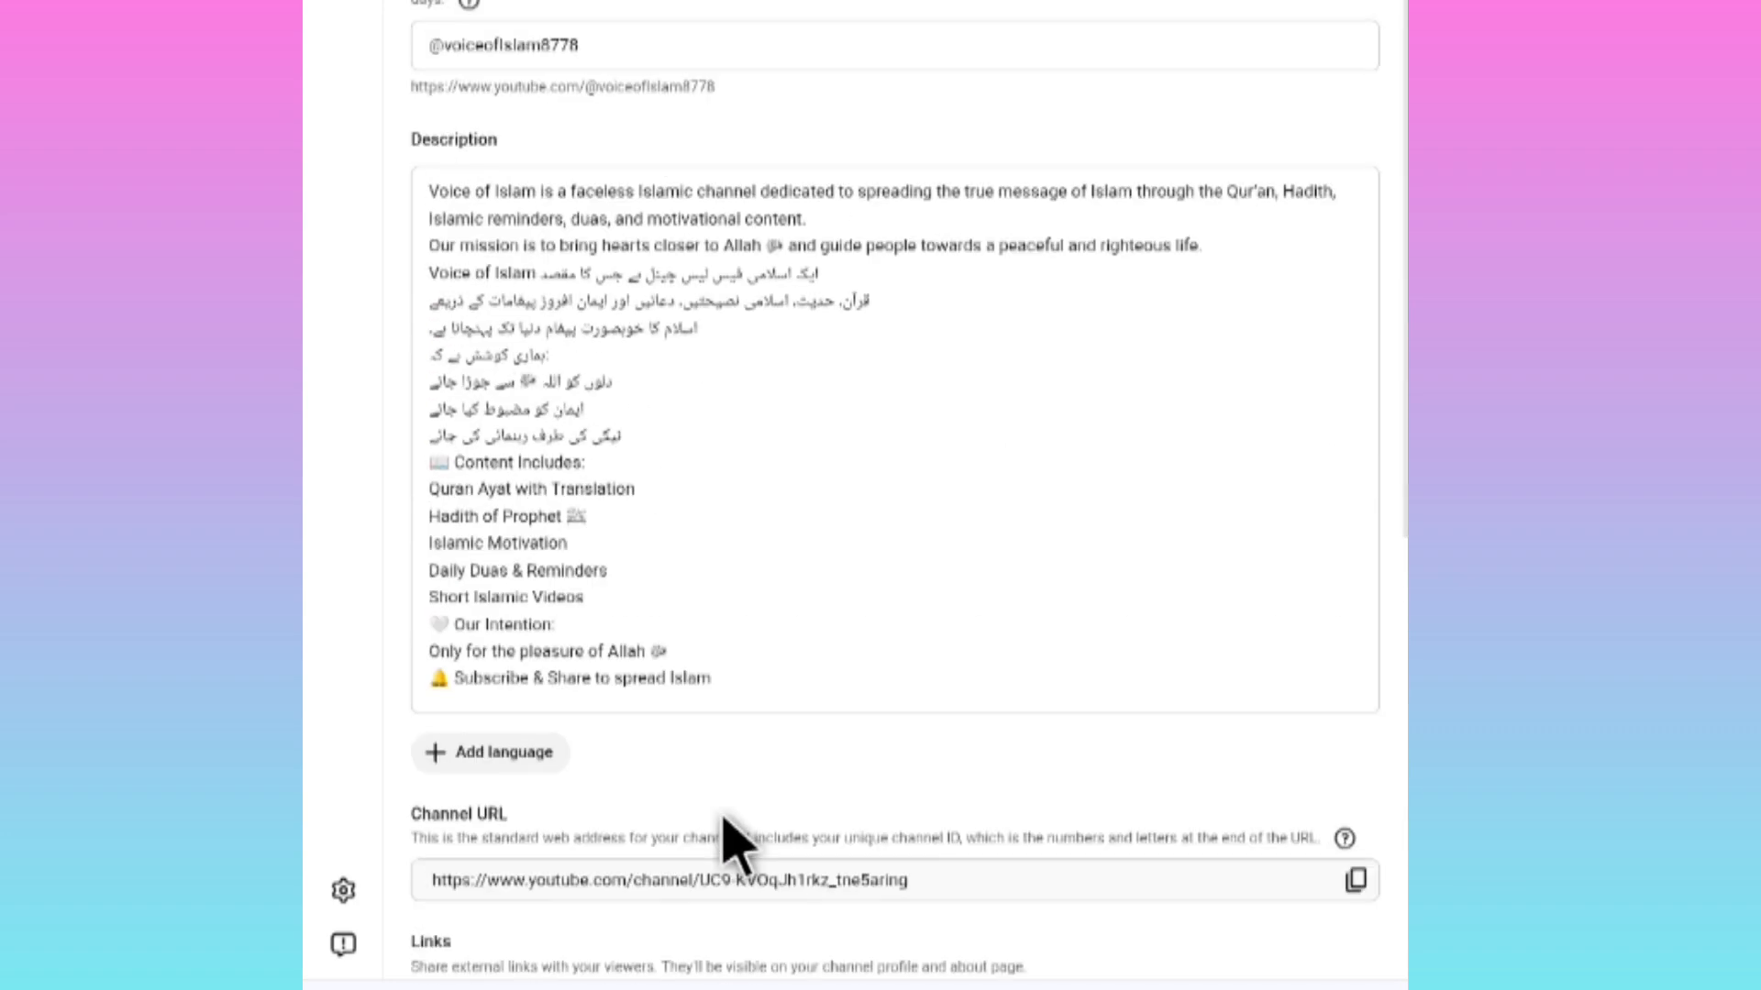
scroll(734, 797, down, 4)
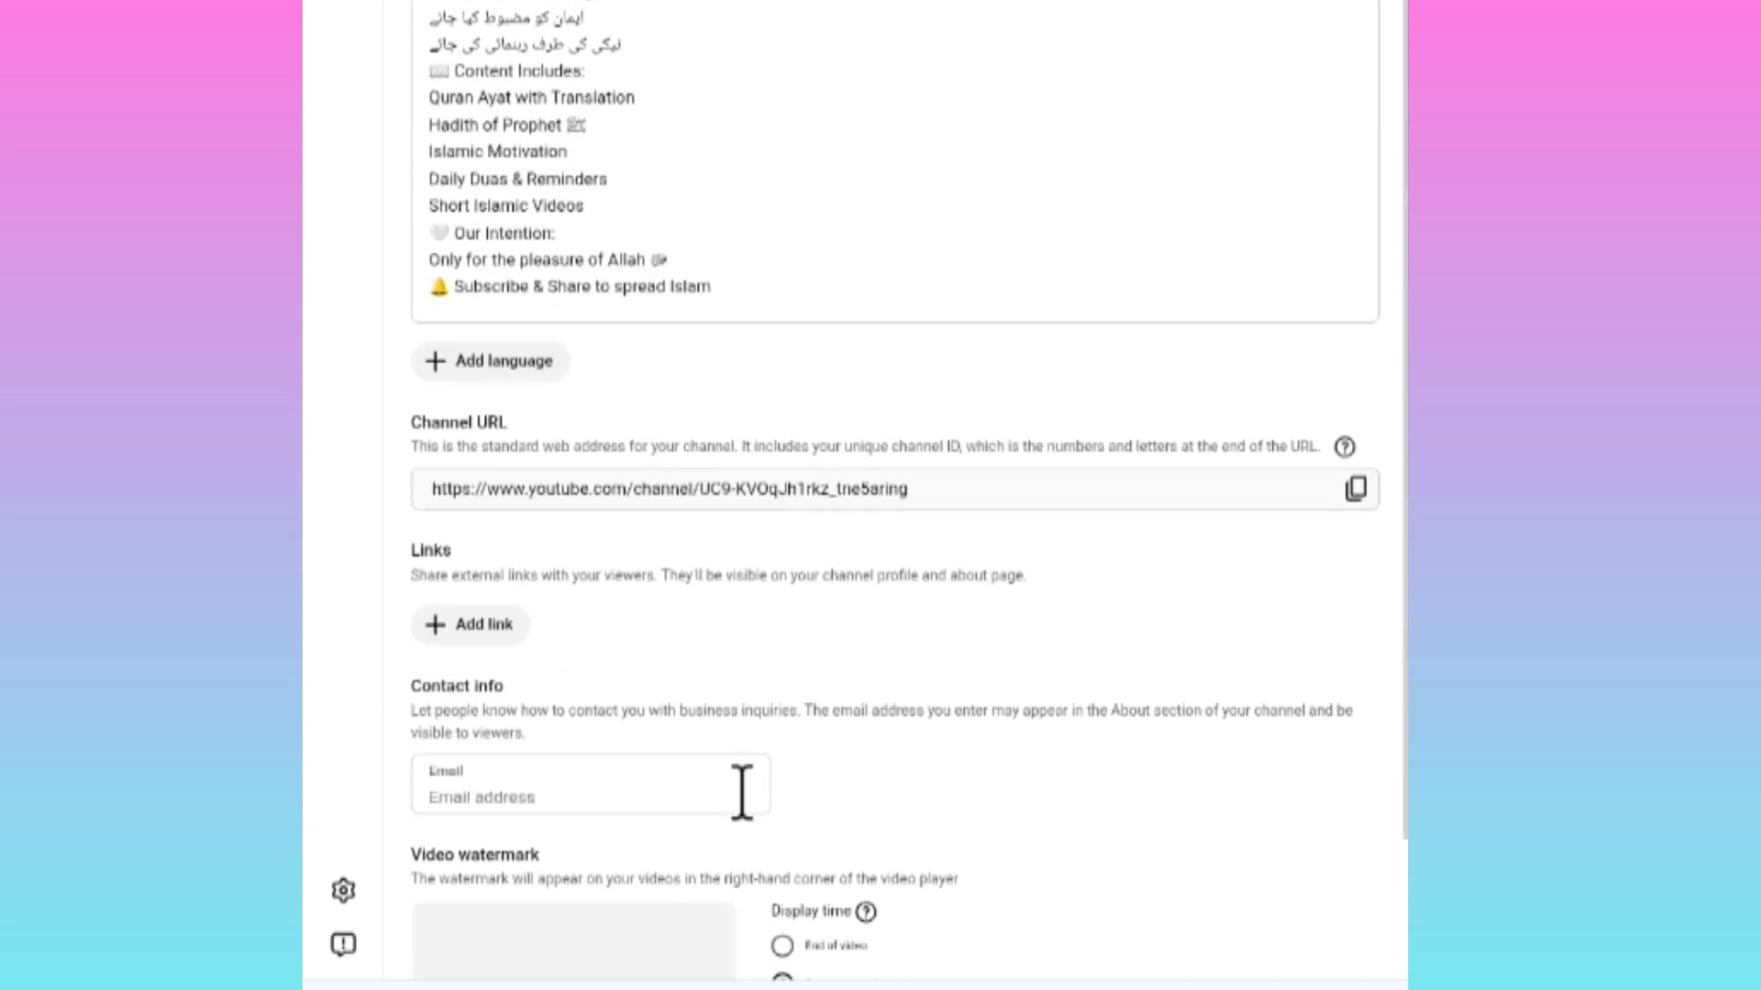
scroll(743, 808, up, 4)
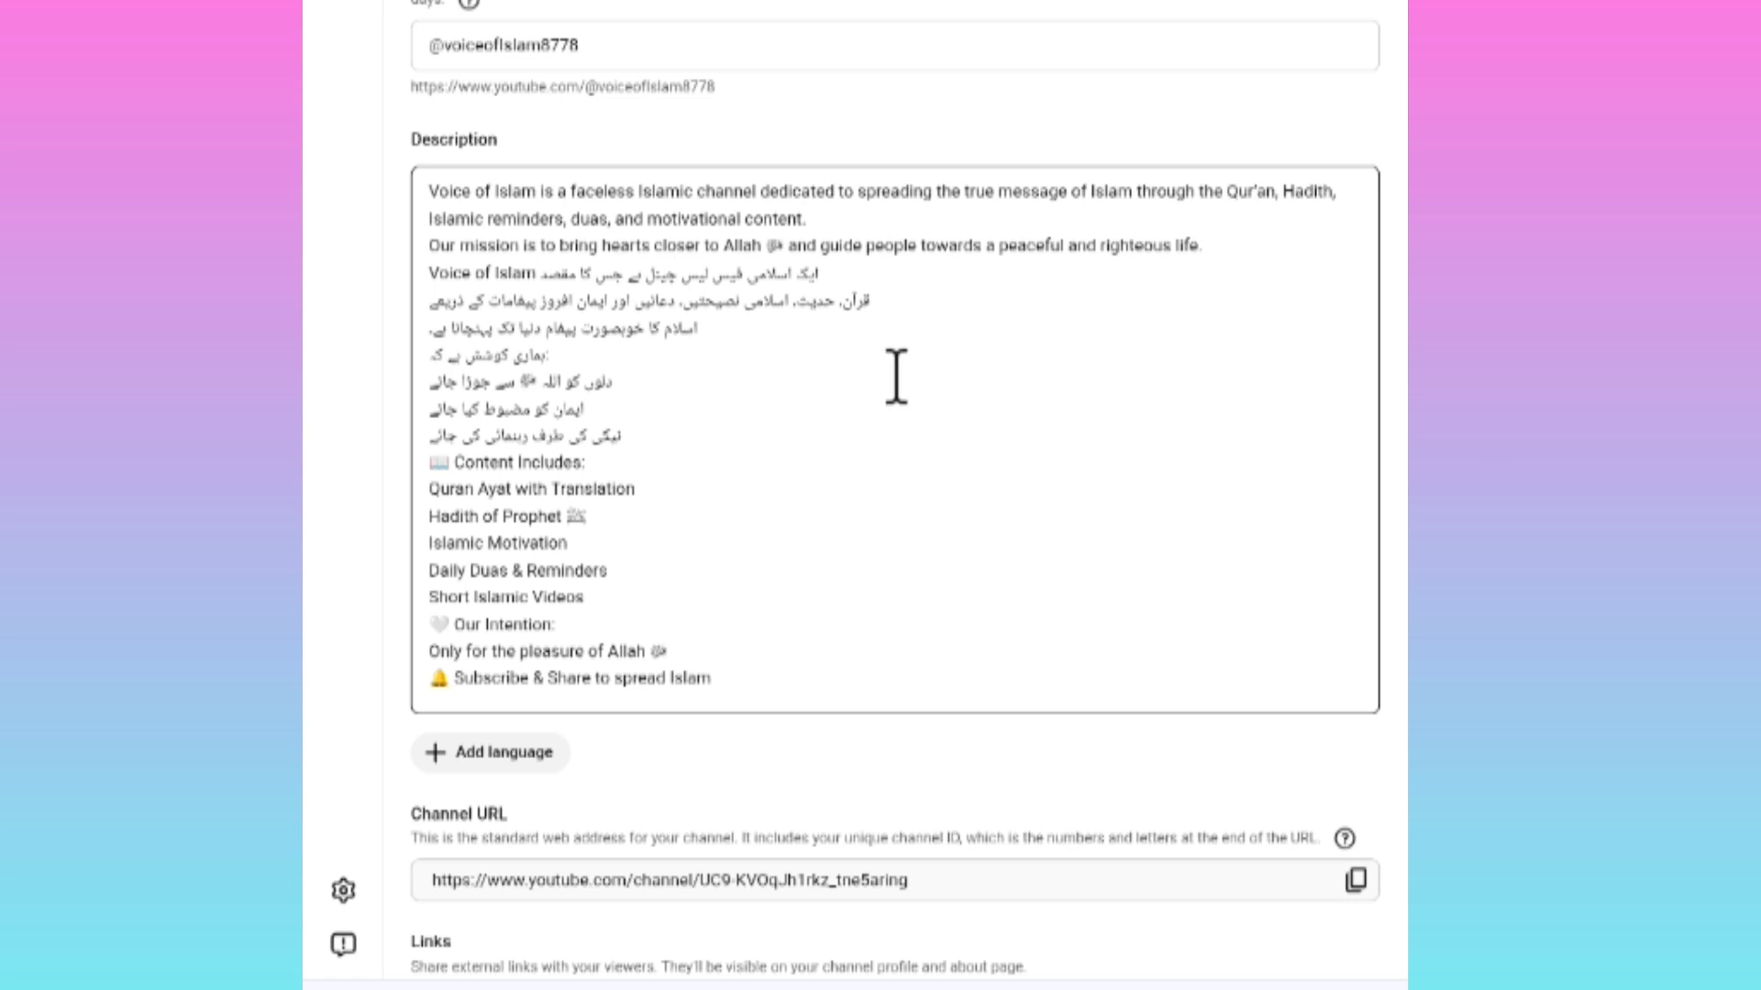
scroll(716, 414, down, 4)
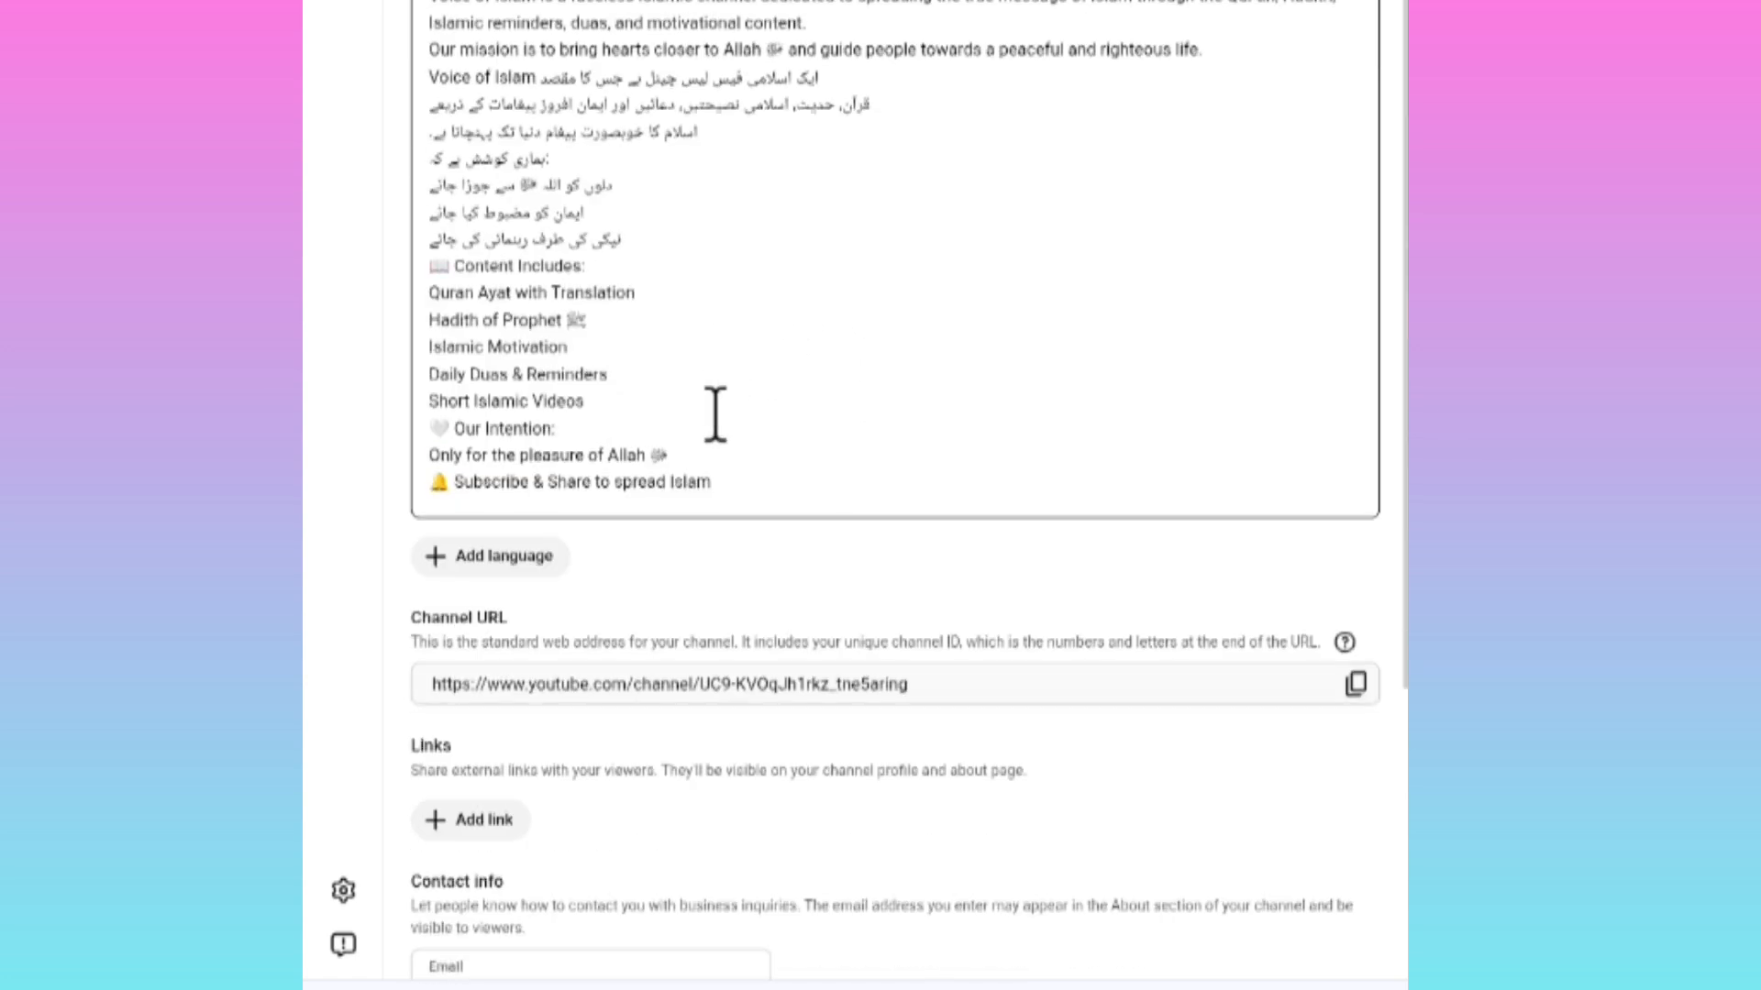
scroll(720, 431, up, 2)
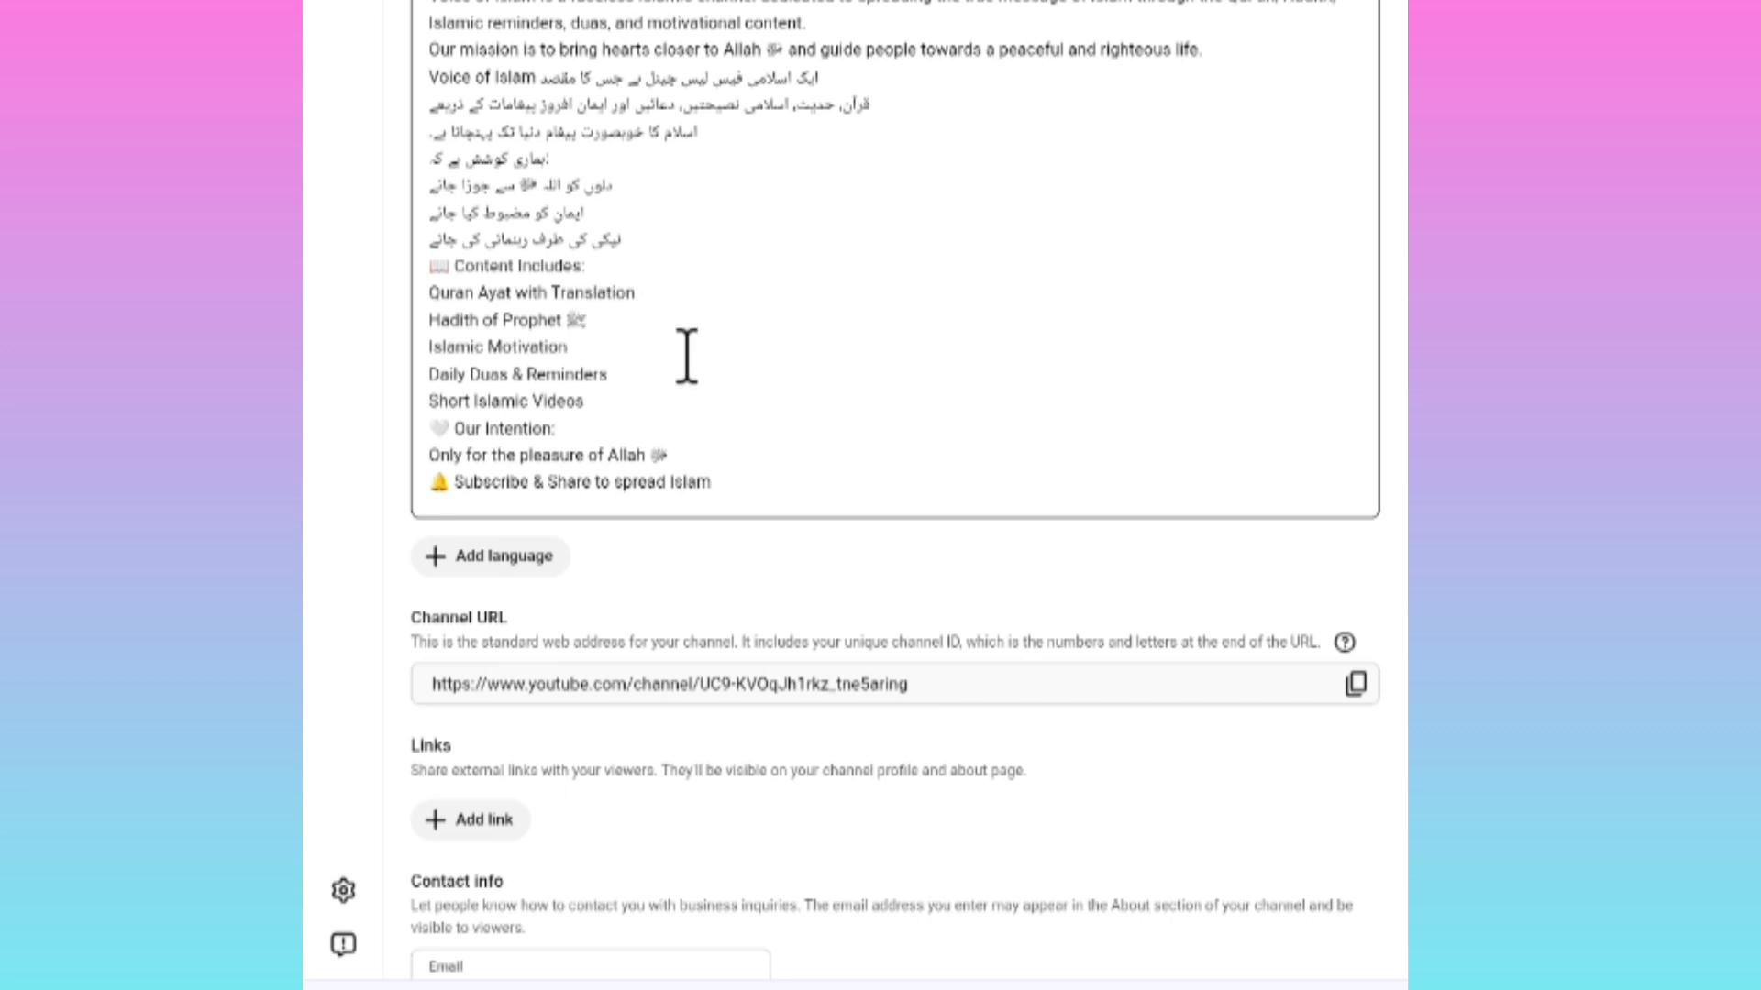
scroll(687, 357, down, 4)
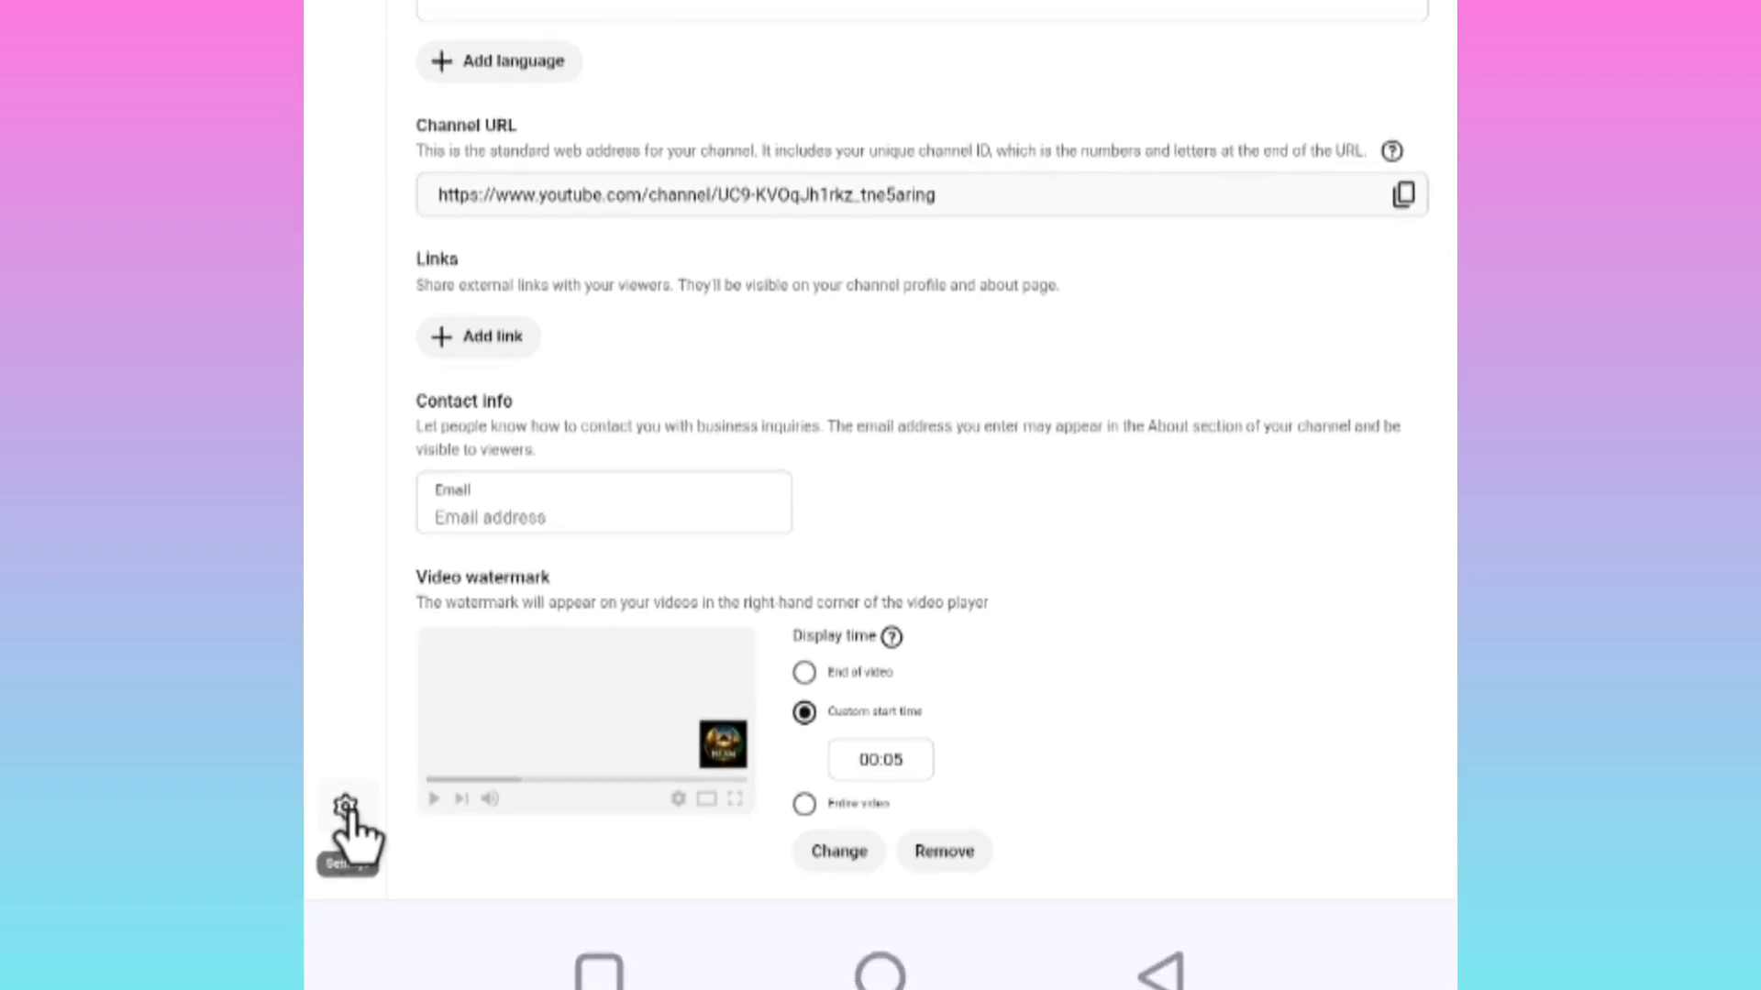
Open the Studio settings and examine the channel's basic info, including country of residence and keywords.
click(347, 809)
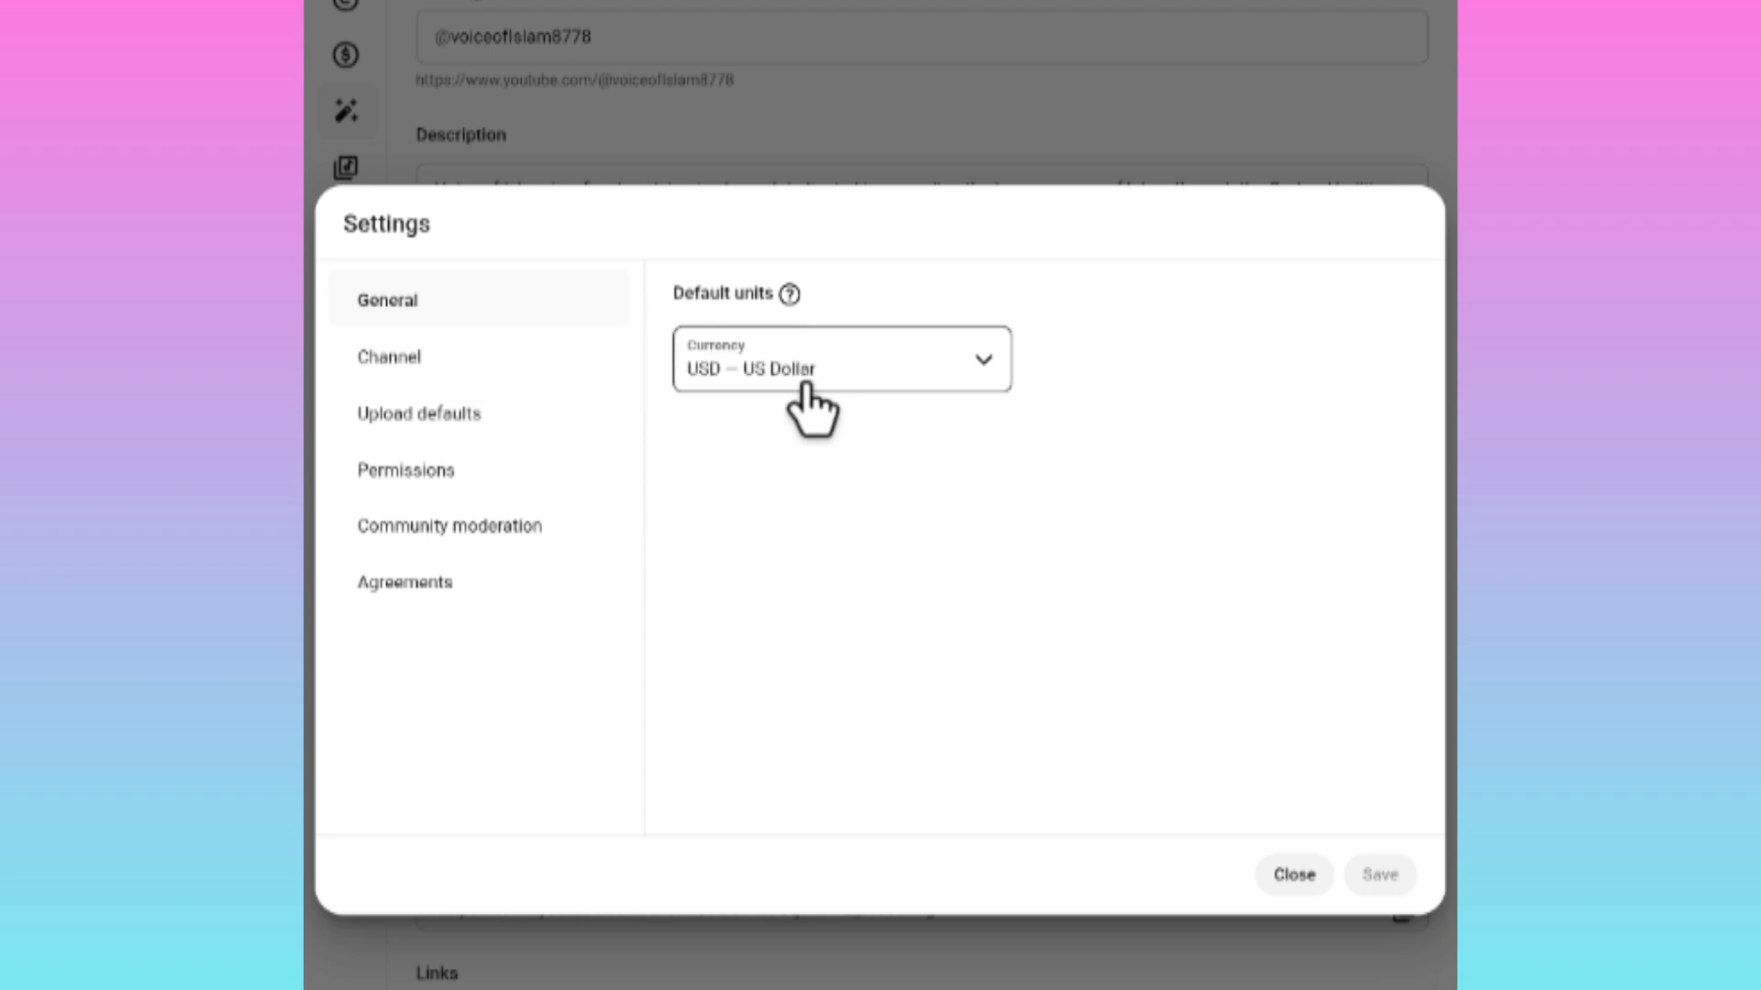
click(410, 381)
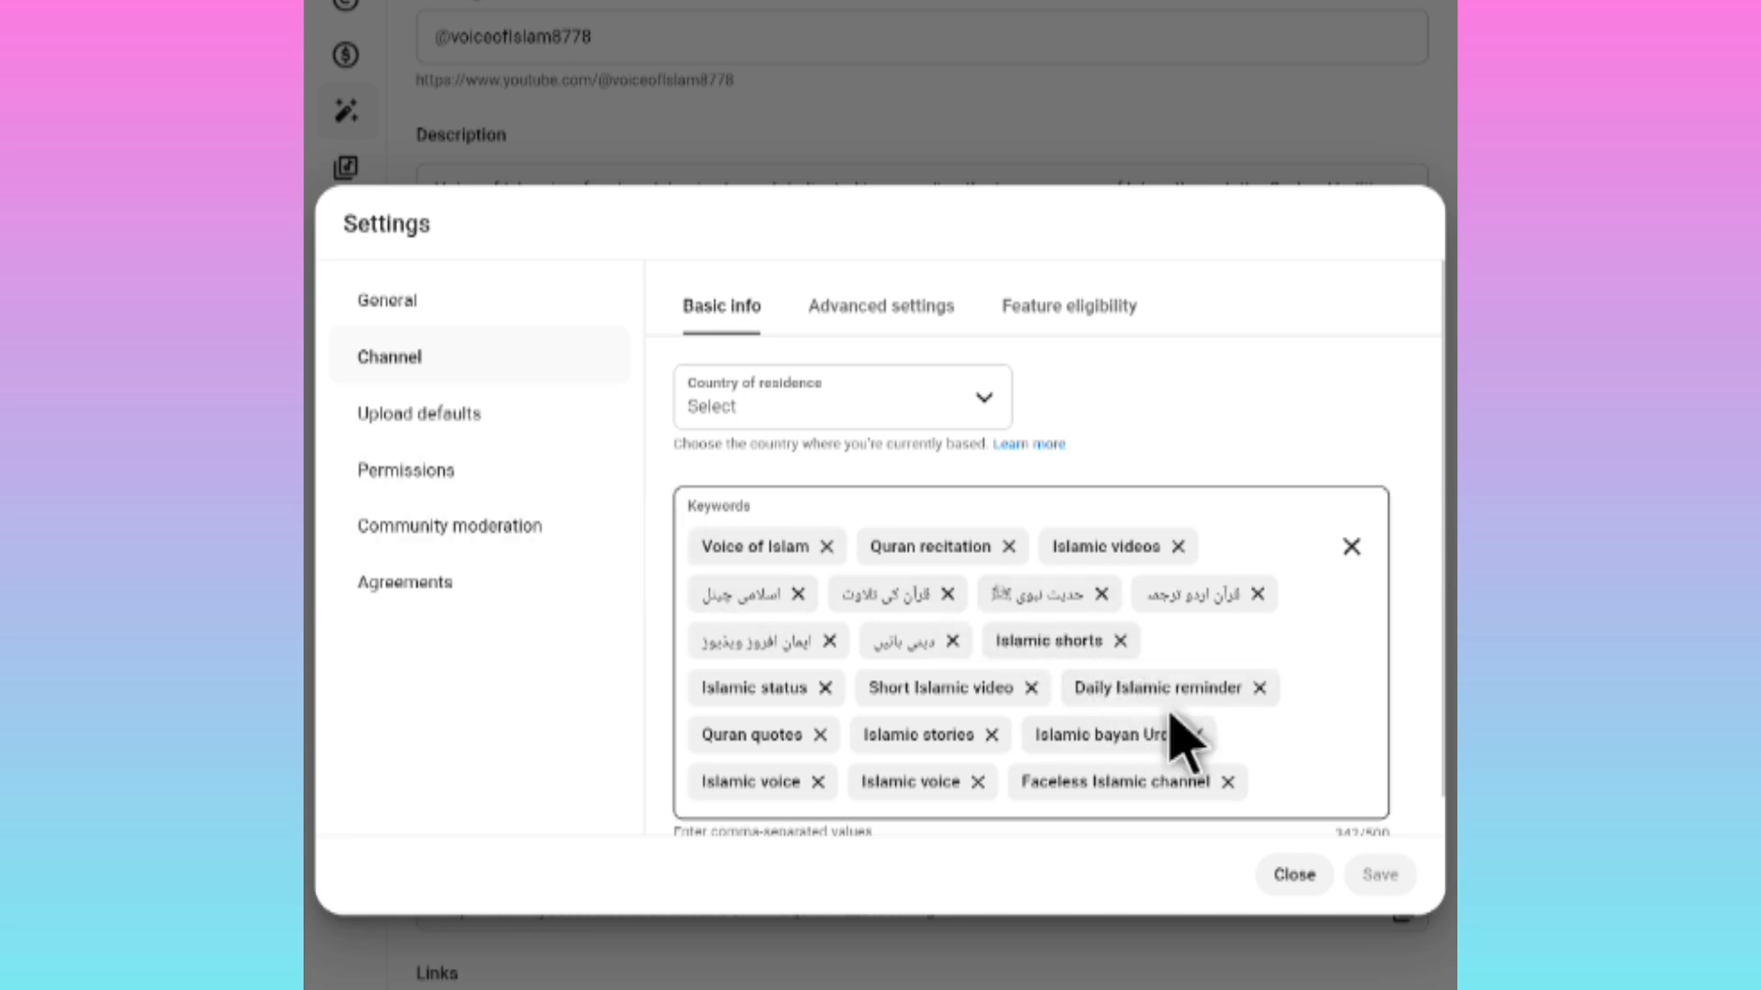
scroll(1183, 739, down, 1)
scroll(1183, 739, up, 1)
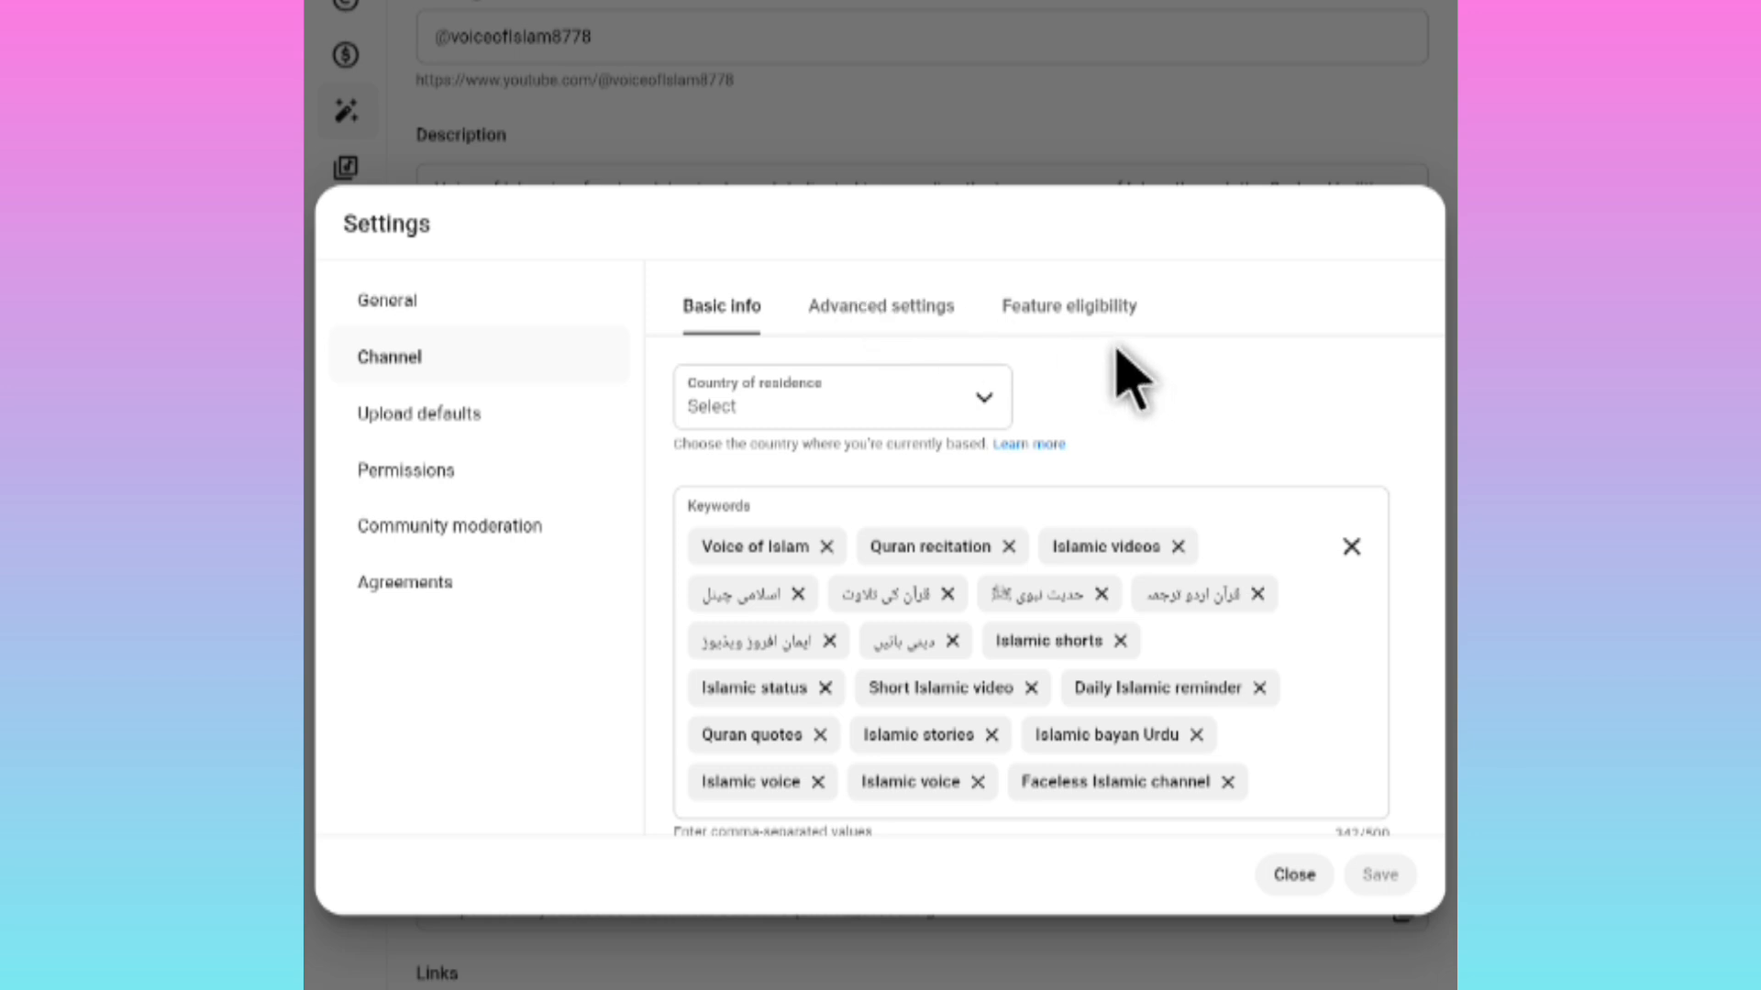
Open the channel's advanced settings and look over the options from audience to third-party training.
click(922, 326)
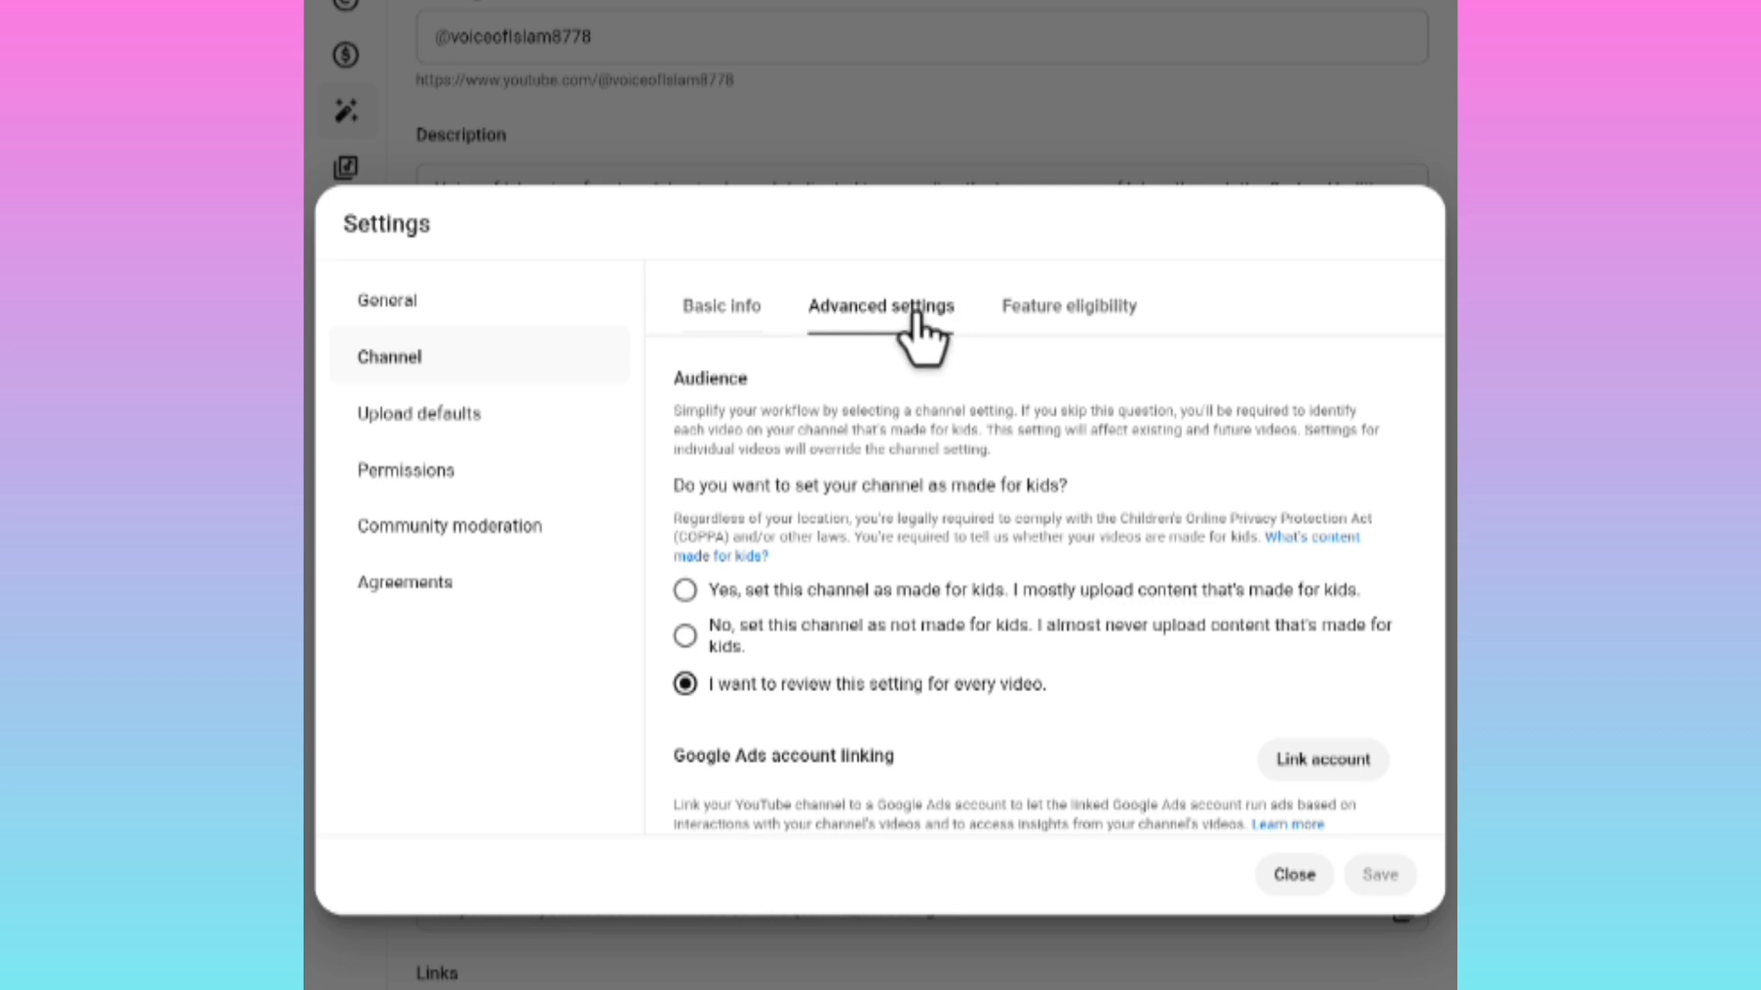
scroll(830, 624, down, 10)
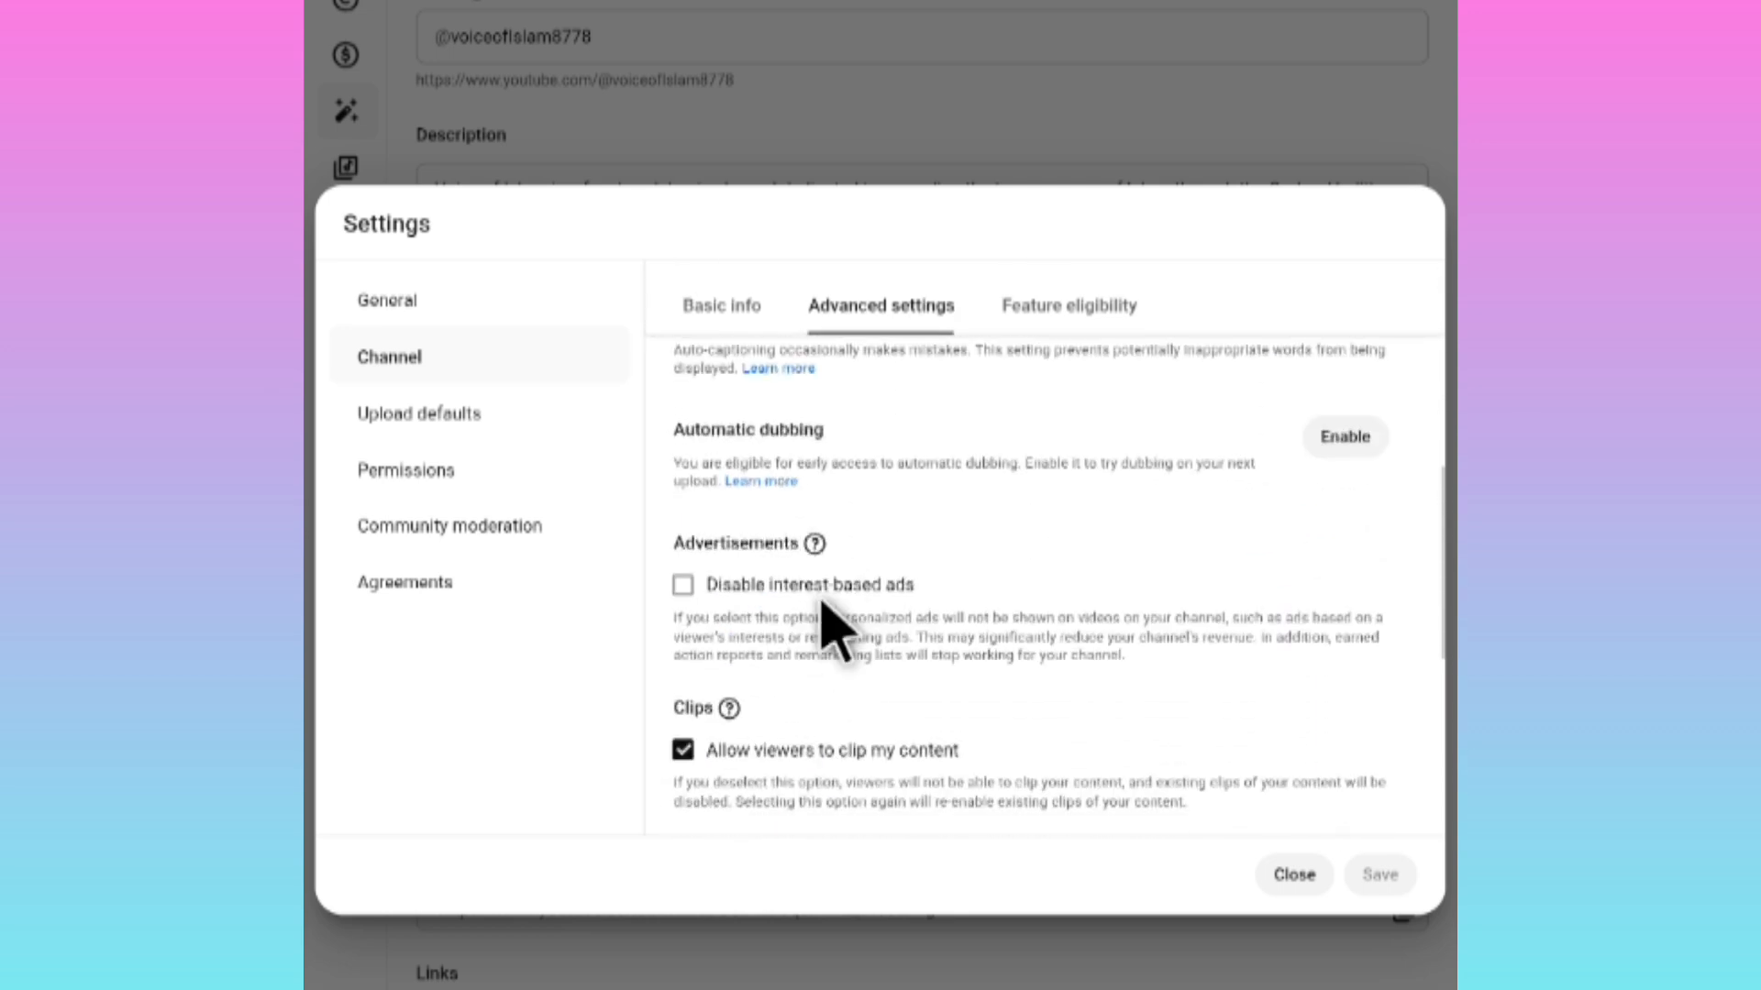
scroll(826, 603, down, 2)
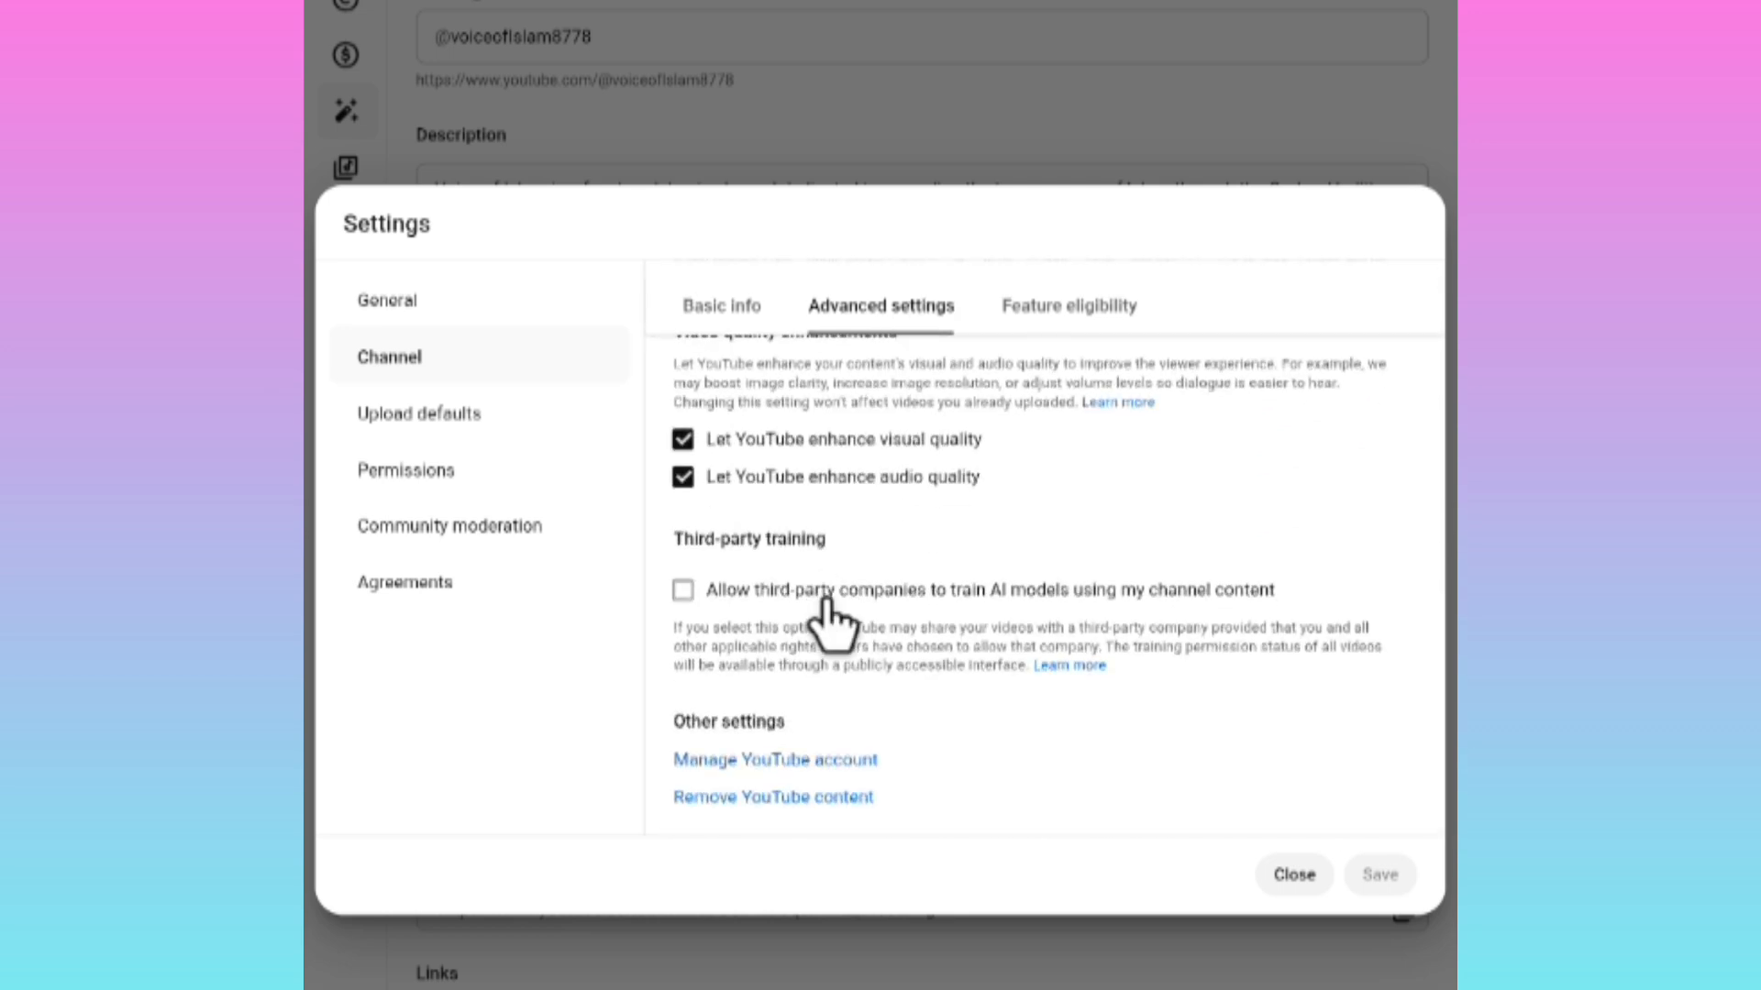
scroll(825, 598, up, 12)
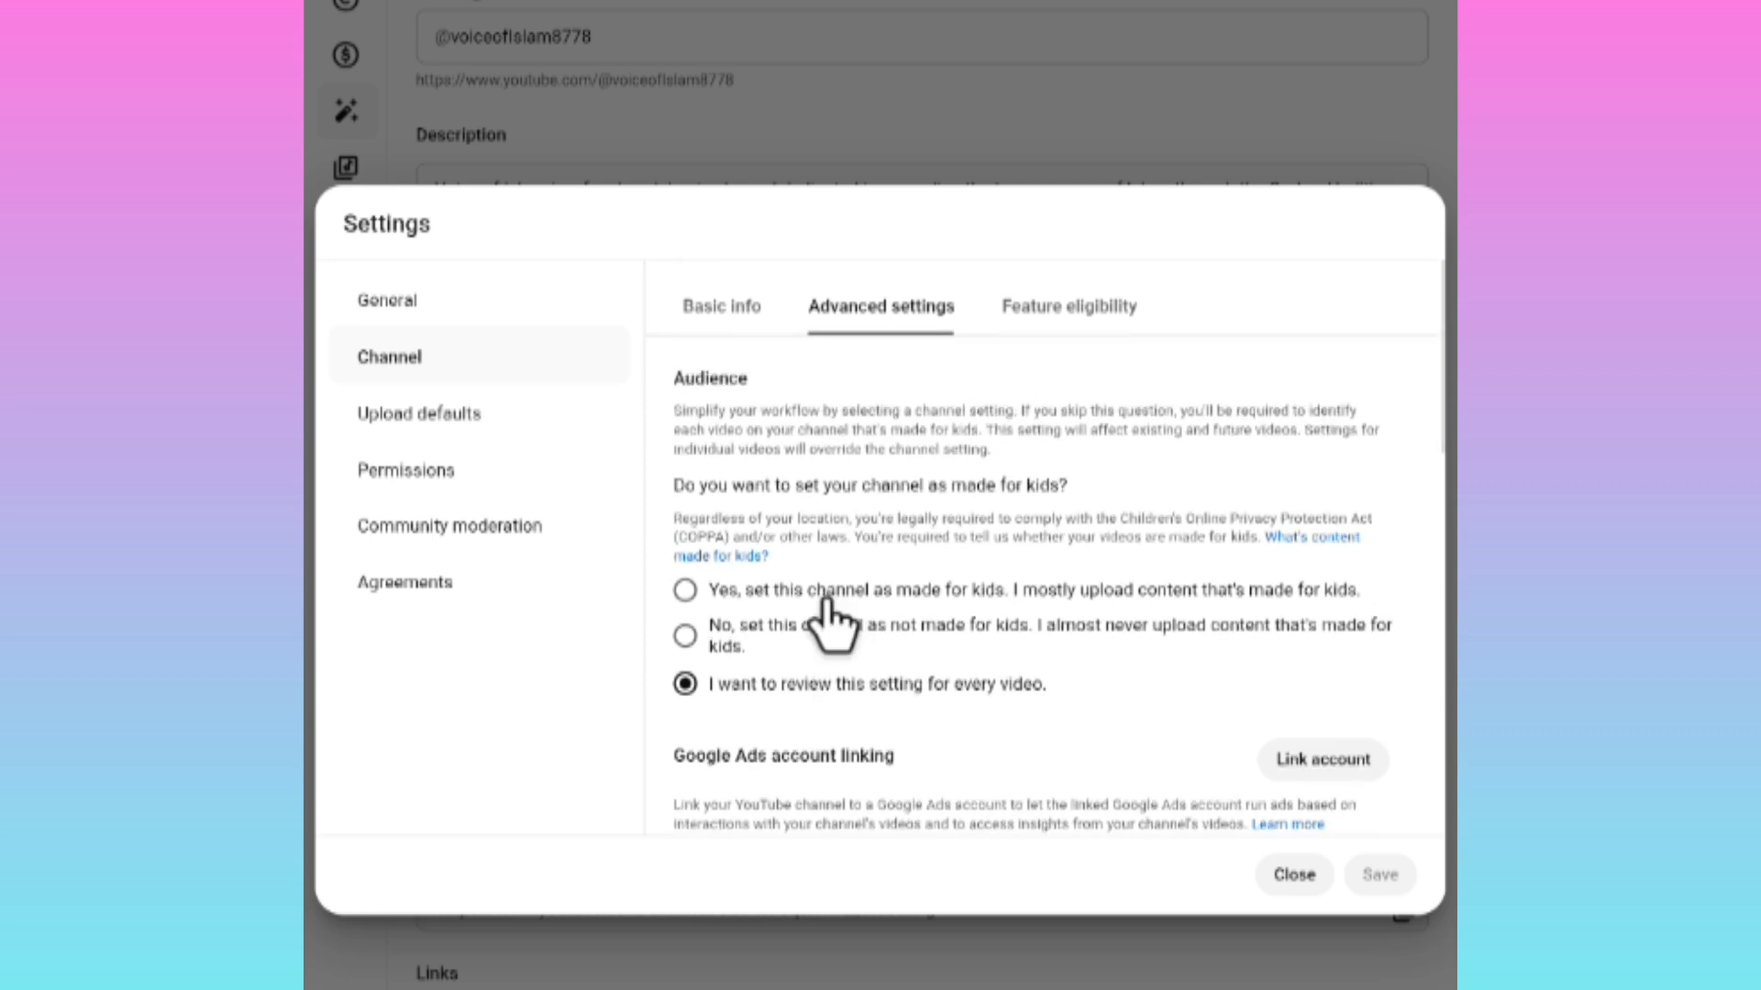
scroll(830, 624, down, 10)
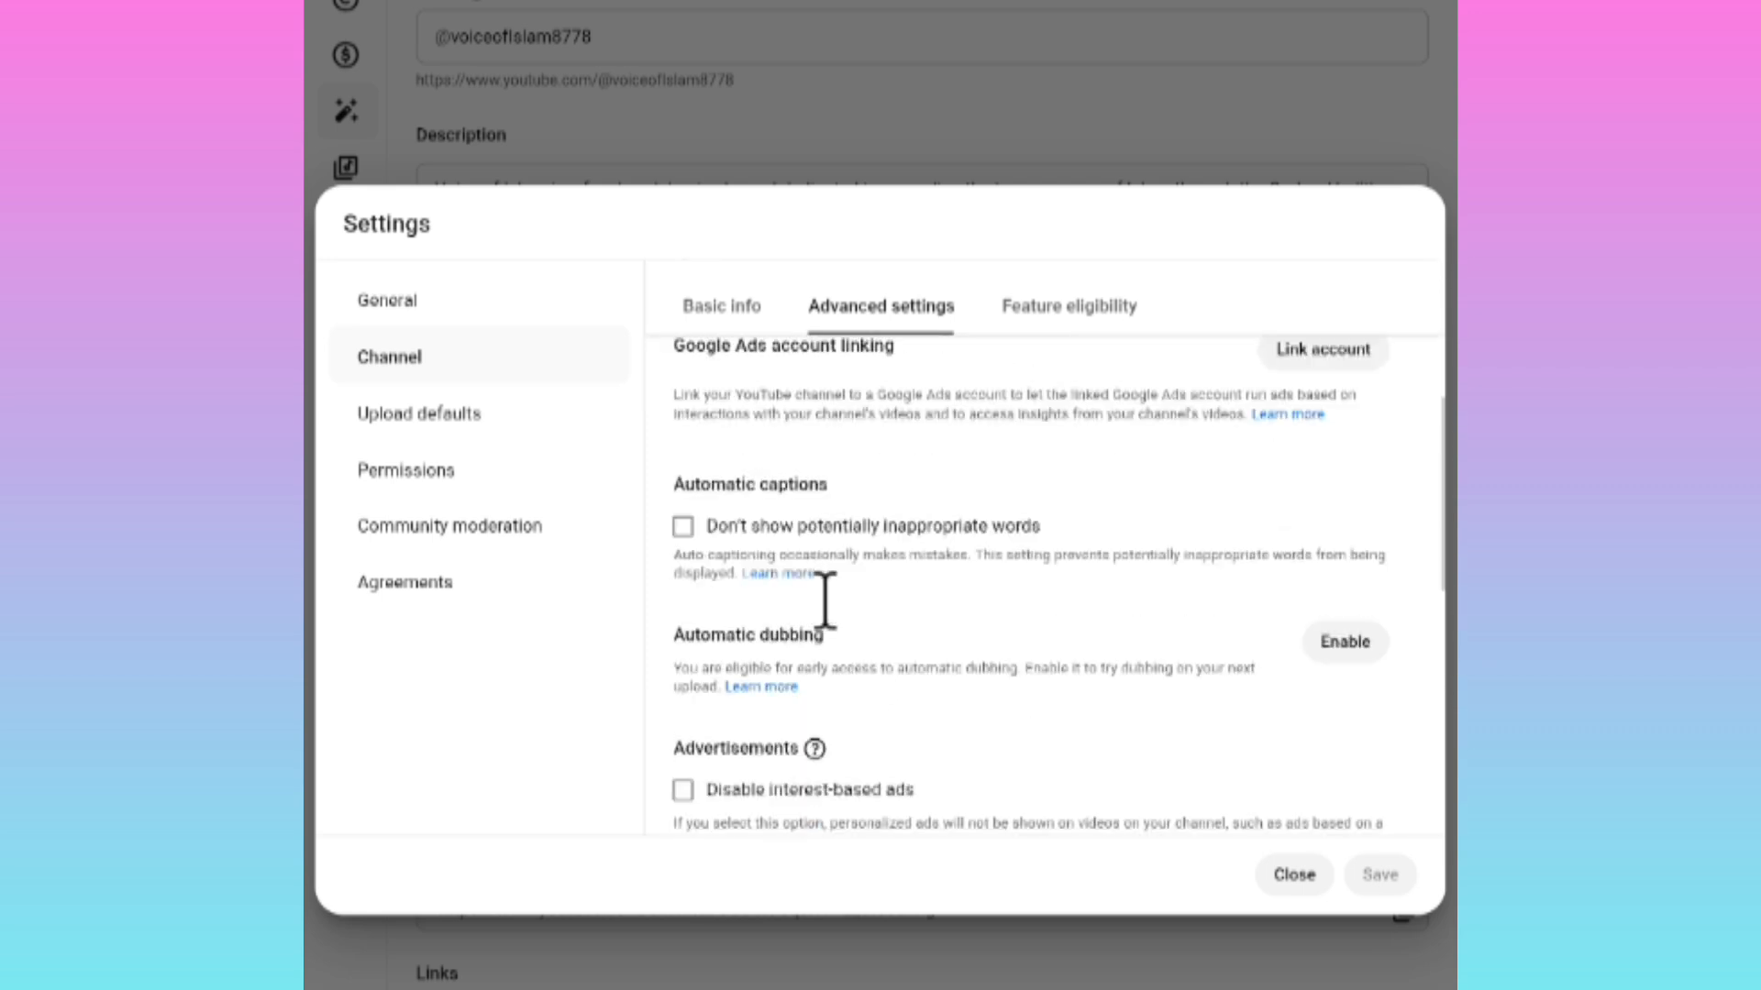
scroll(825, 601, up, 10)
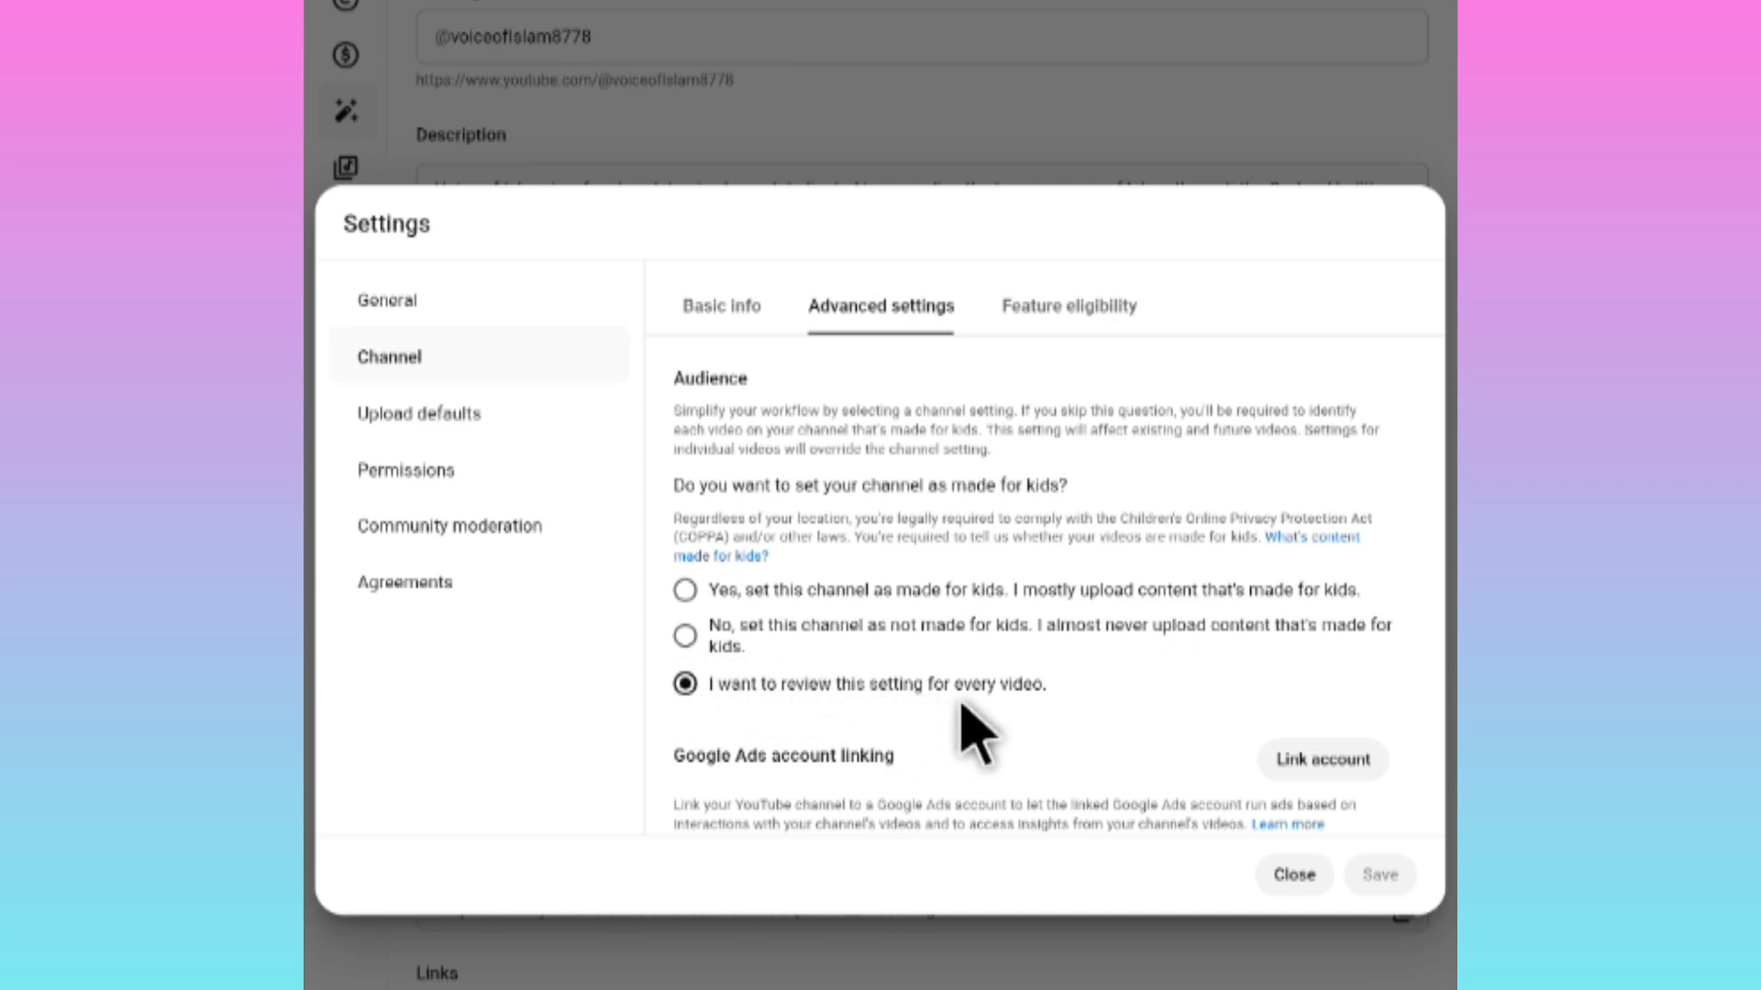
Examine the captions, automatic dubbing, advertisements, clips and video quality options in the advanced settings, and close the settings without saving.
scroll(1157, 692, down, 5)
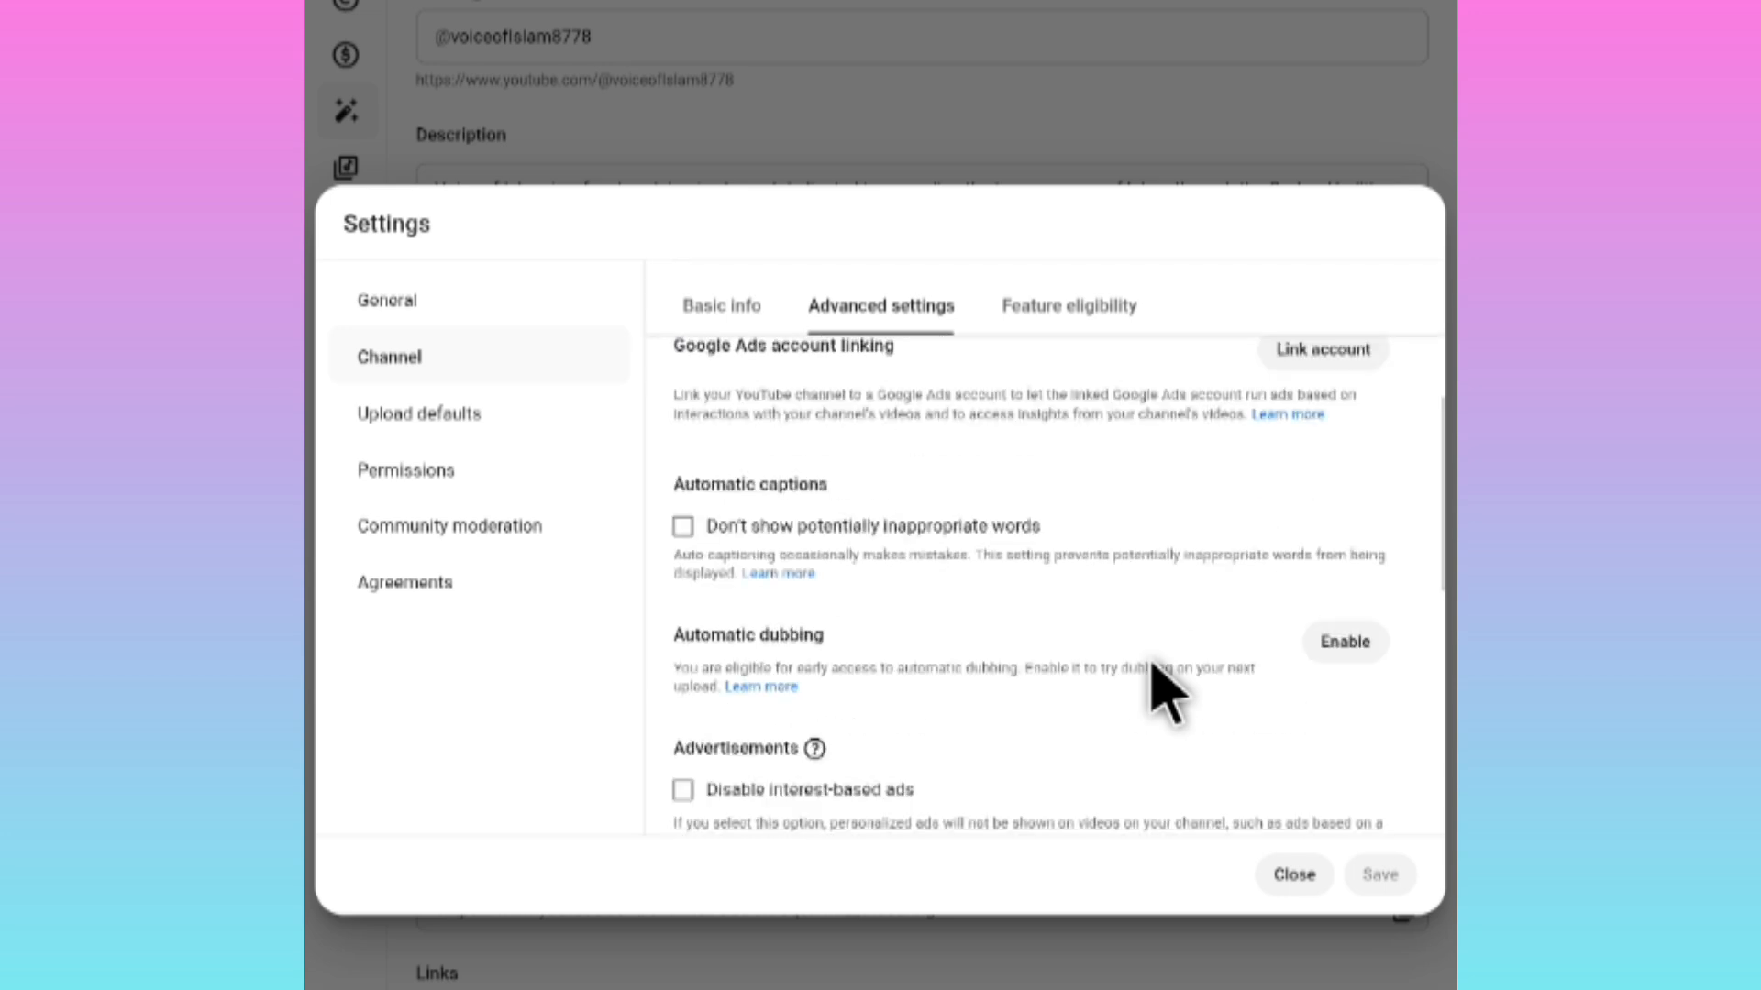
scroll(1153, 665, up, 2)
scroll(1153, 665, down, 4)
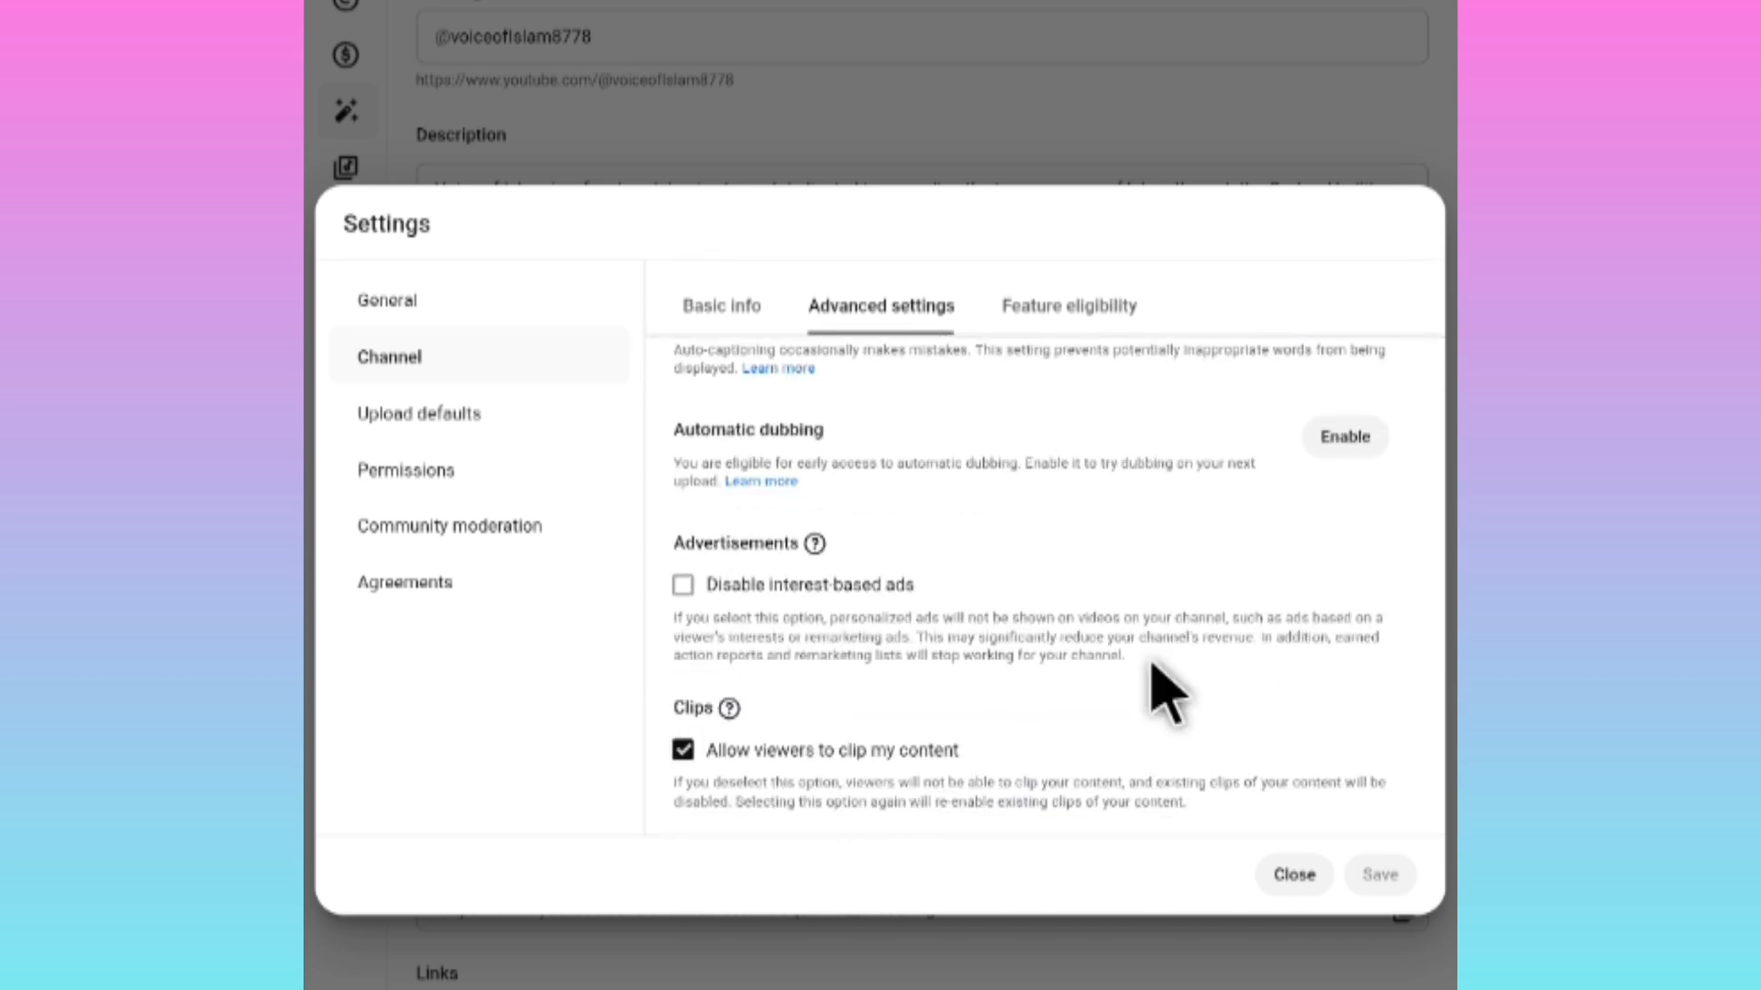
scroll(1161, 689, up, 1)
scroll(1157, 688, up, 2)
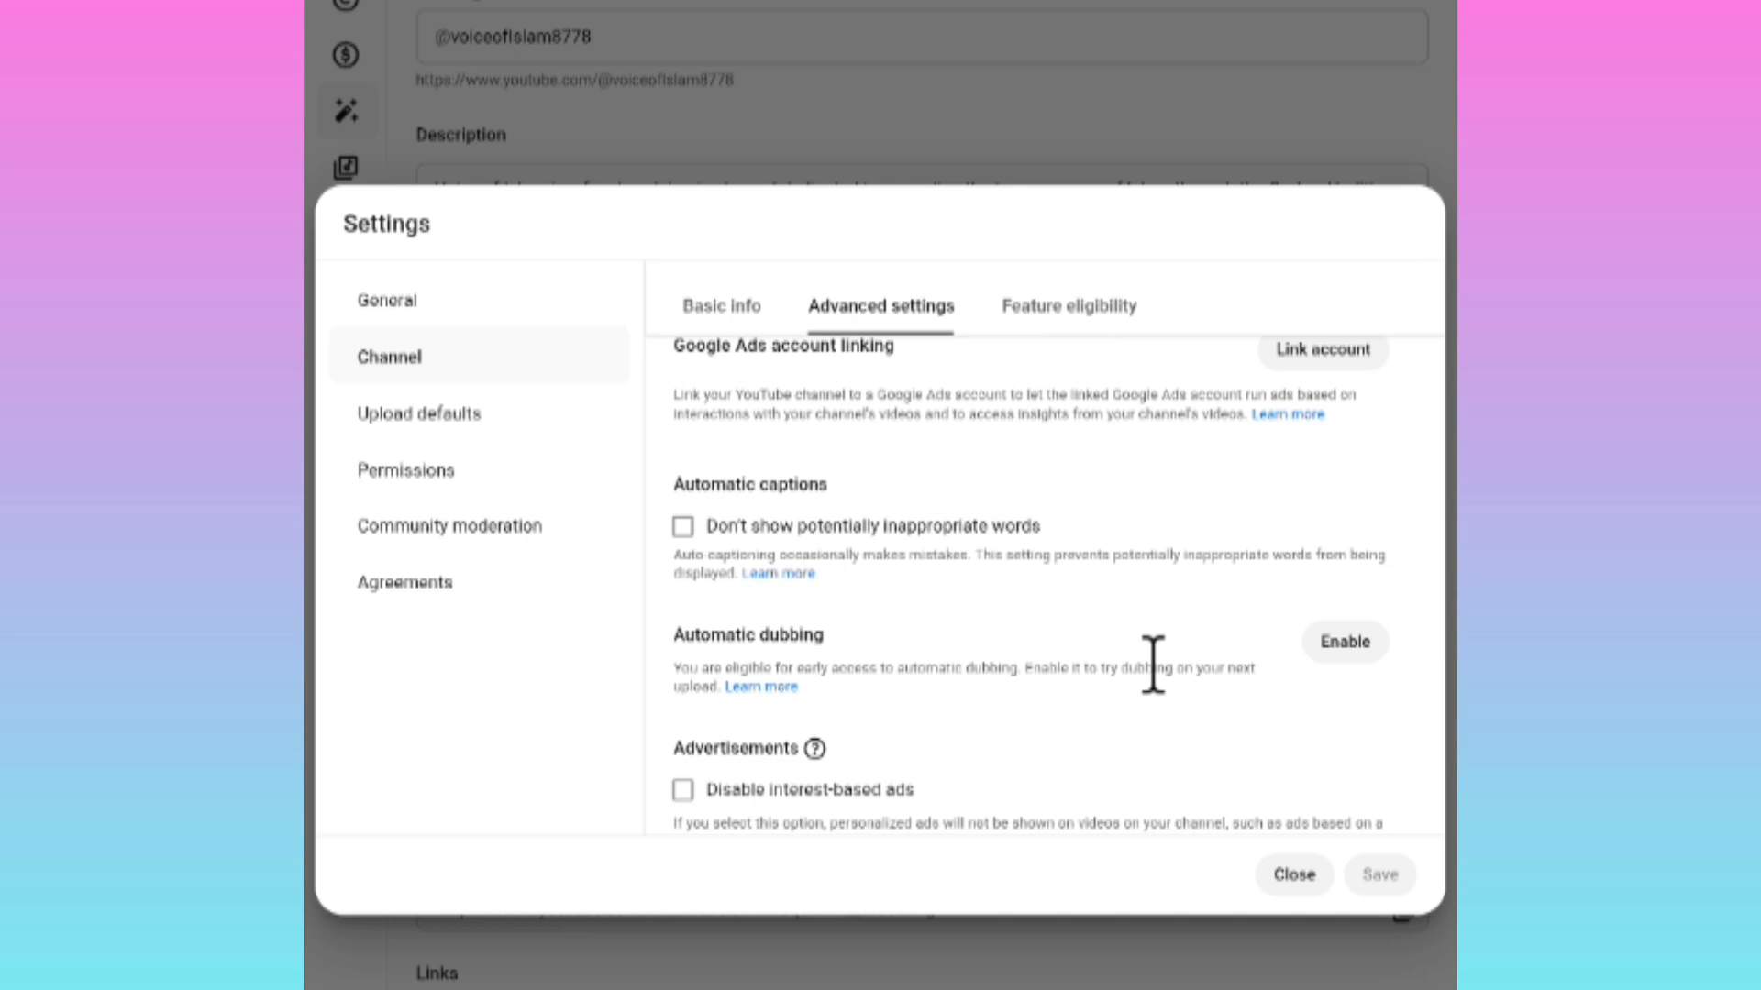
scroll(1153, 665, down, 5)
scroll(1163, 693, down, 4)
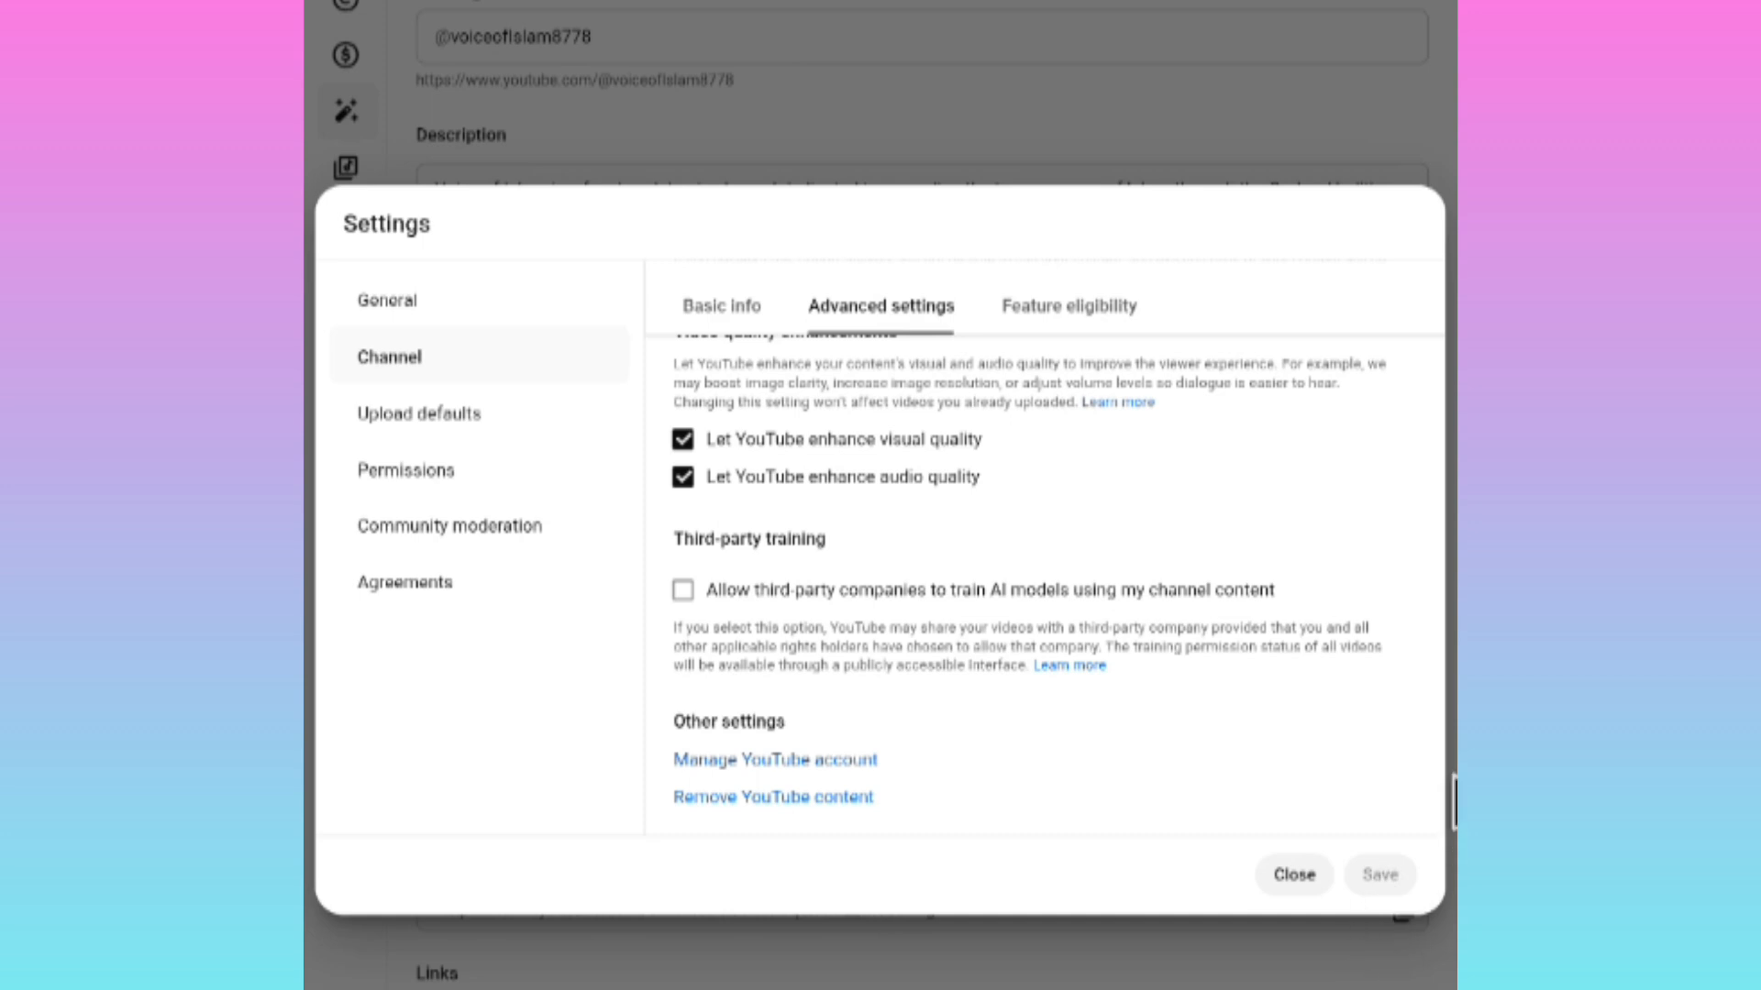
click(1295, 874)
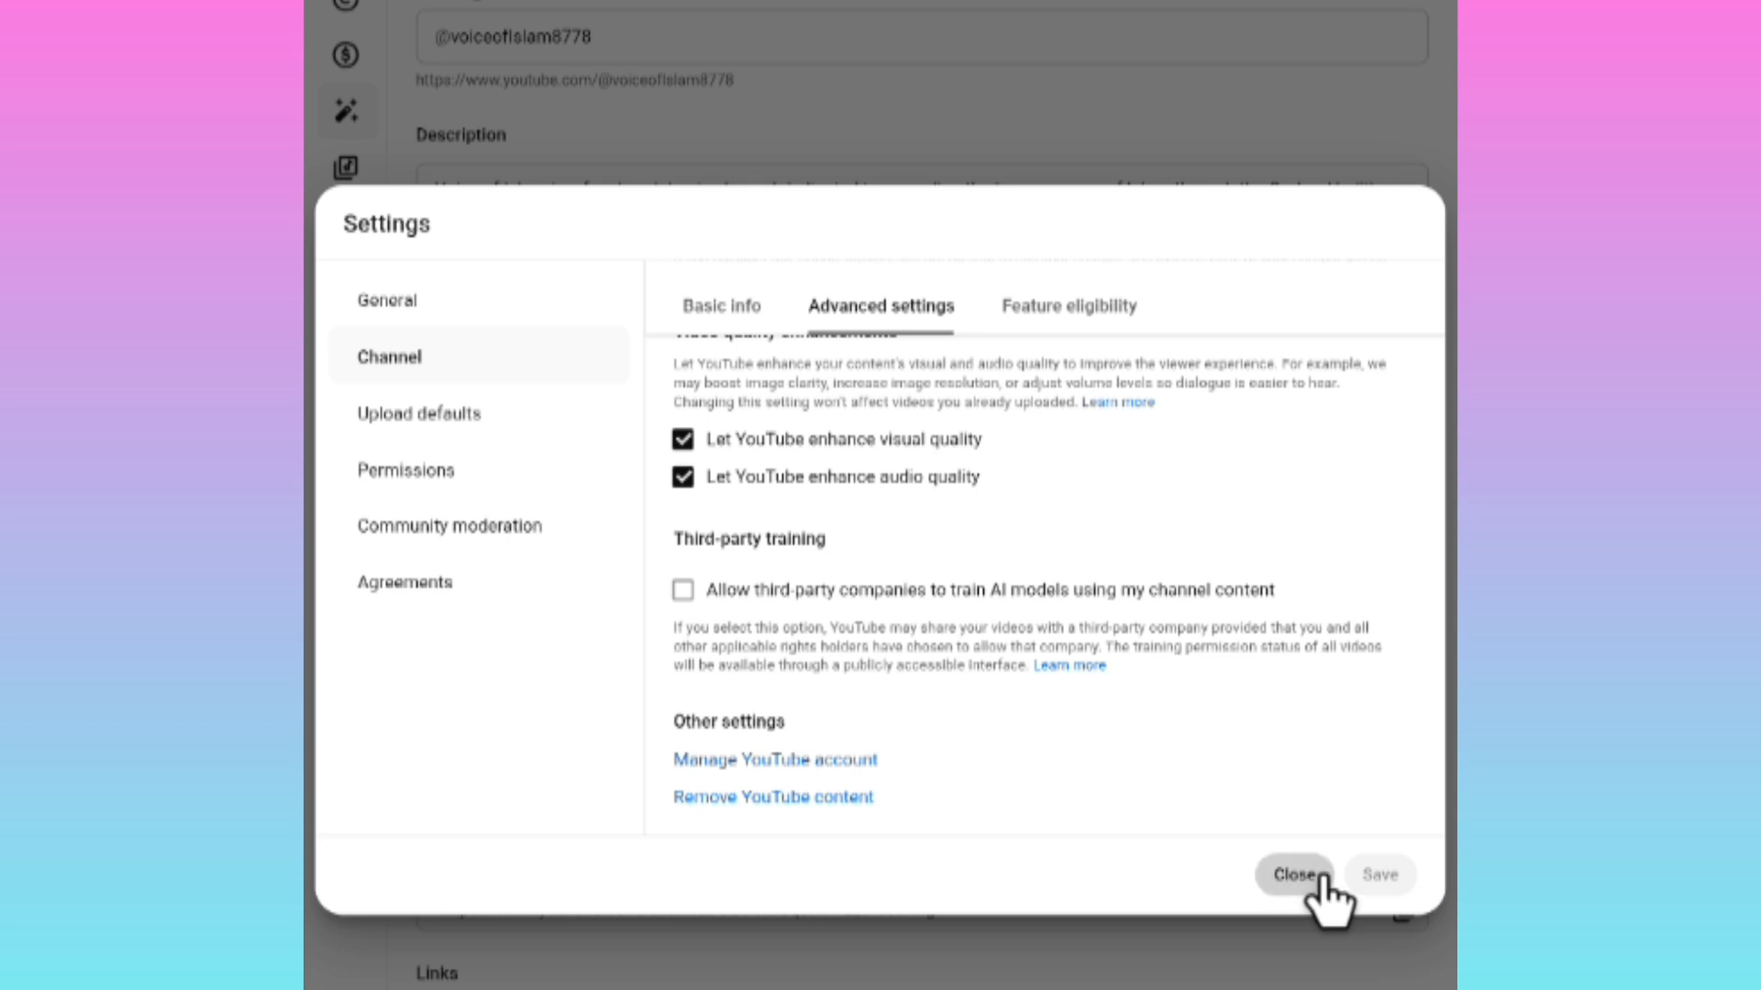
Review the channel's banner image, picture, name, handle and description on the customization page.
scroll(1183, 629, up, 6)
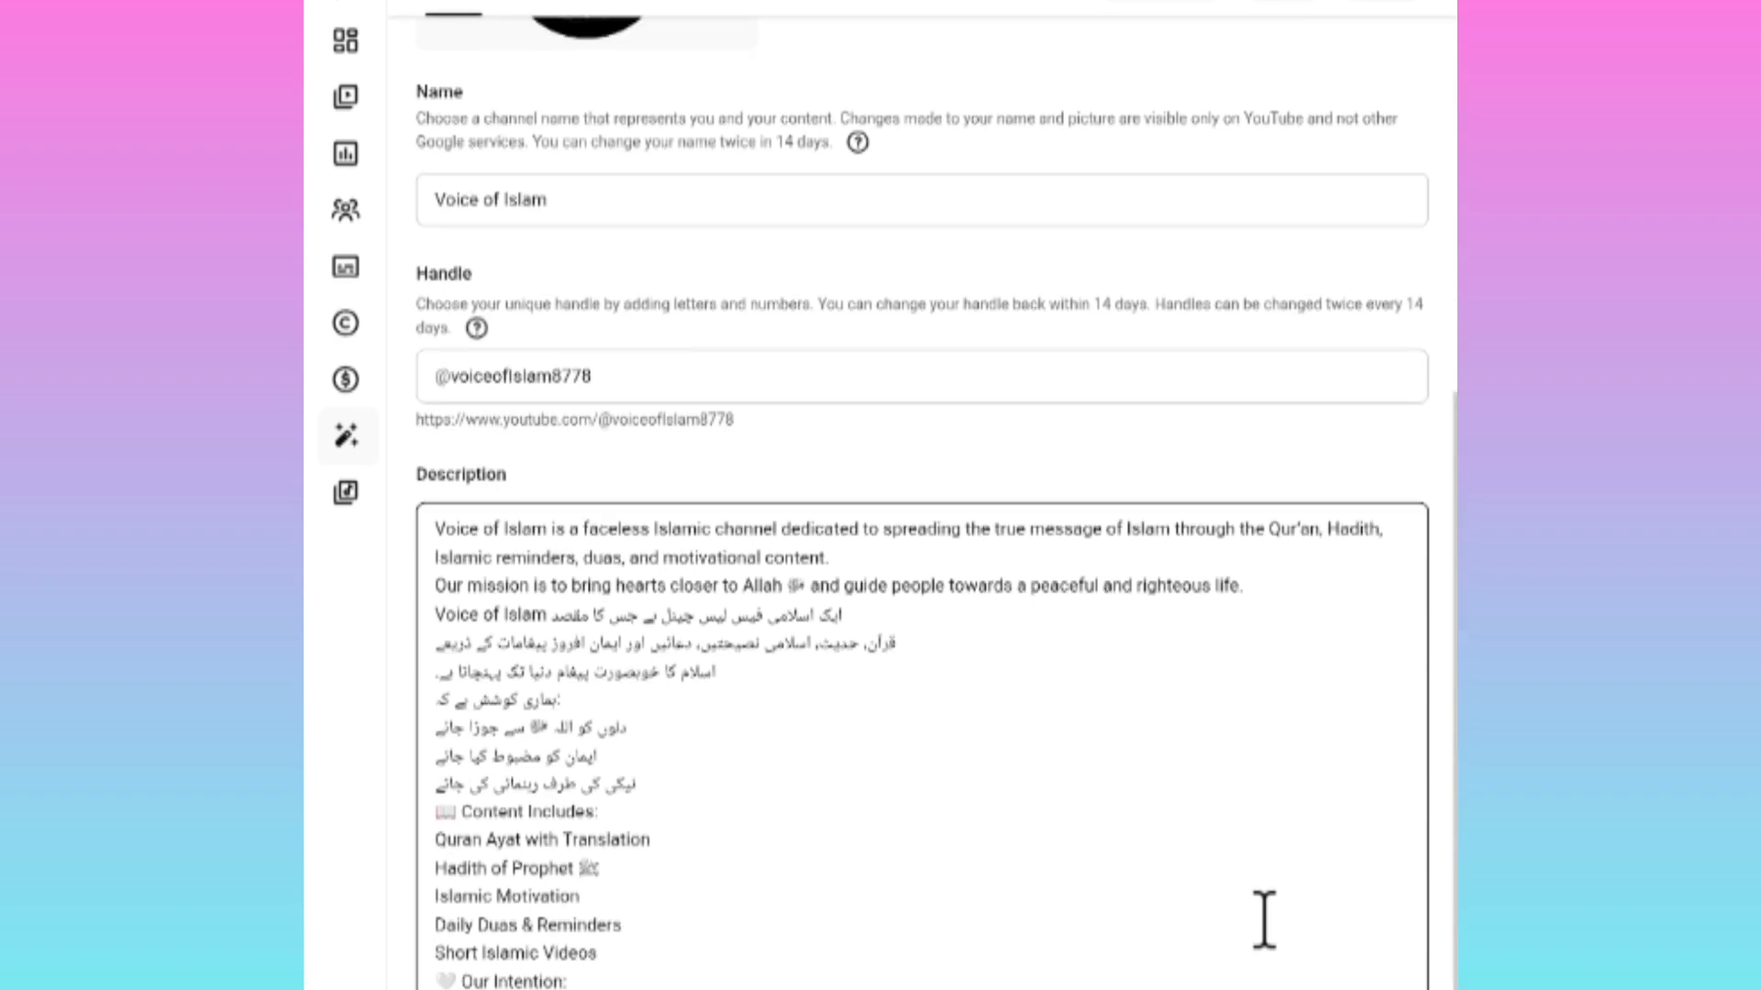
scroll(1265, 922, up, 6)
scroll(1266, 894, down, 6)
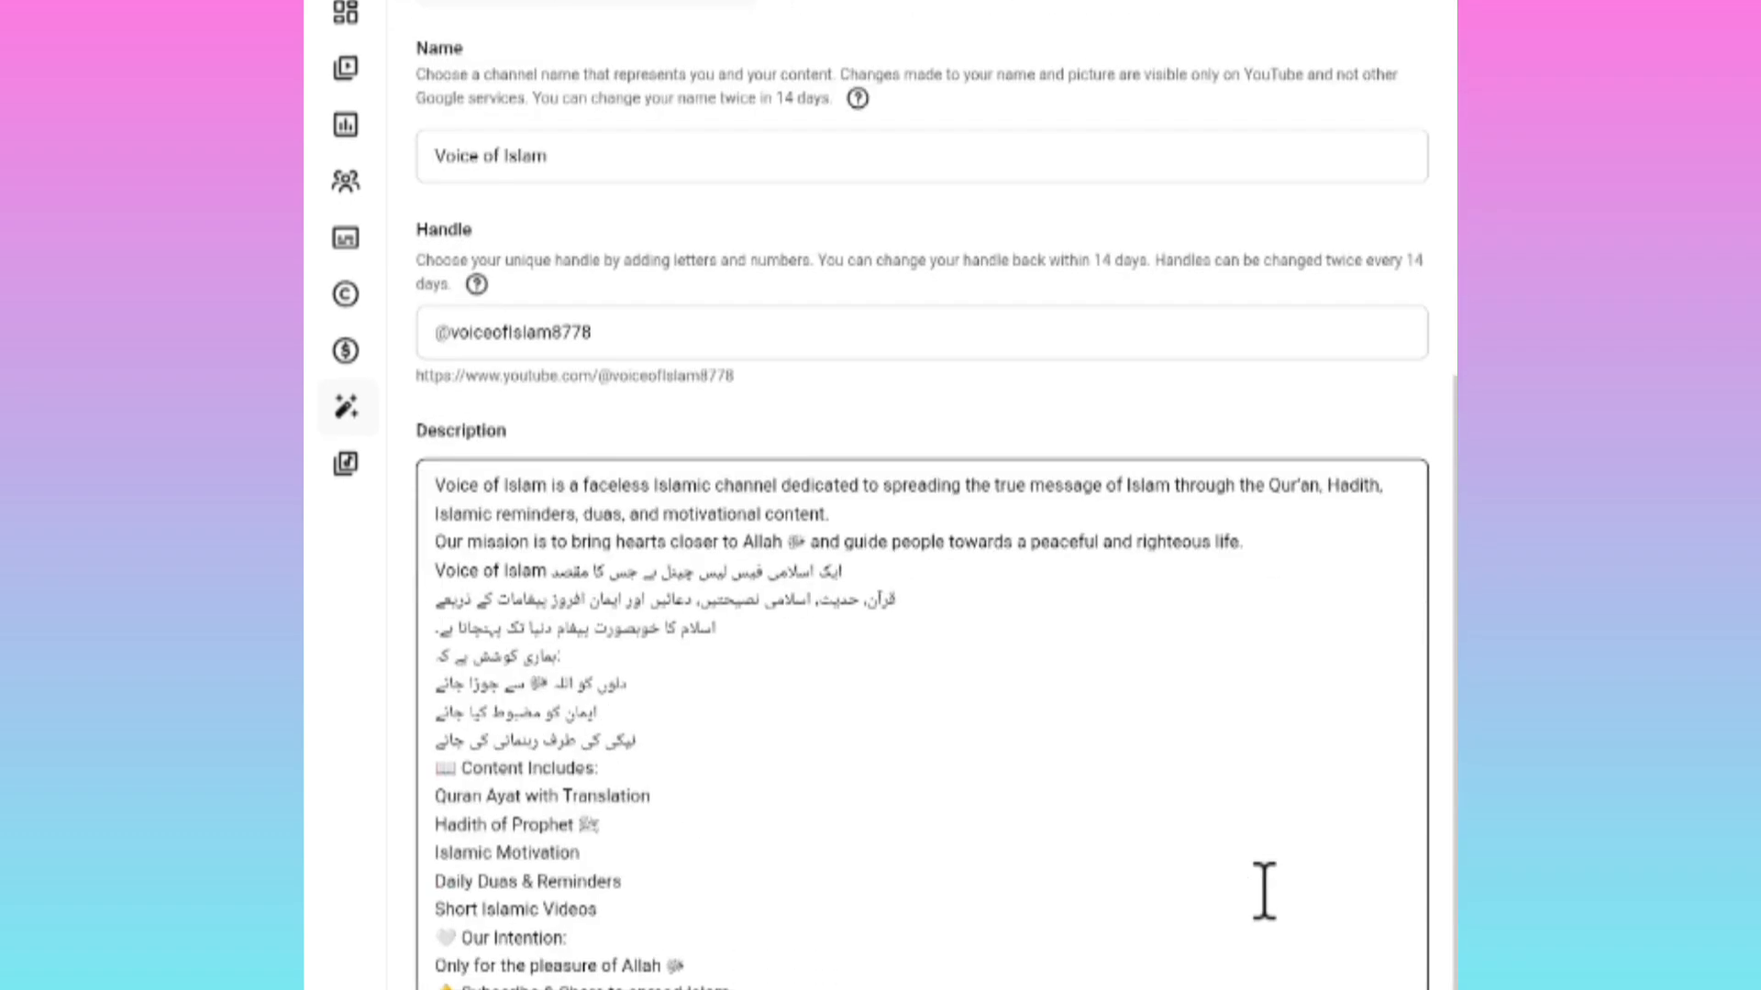
scroll(1266, 894, up, 6)
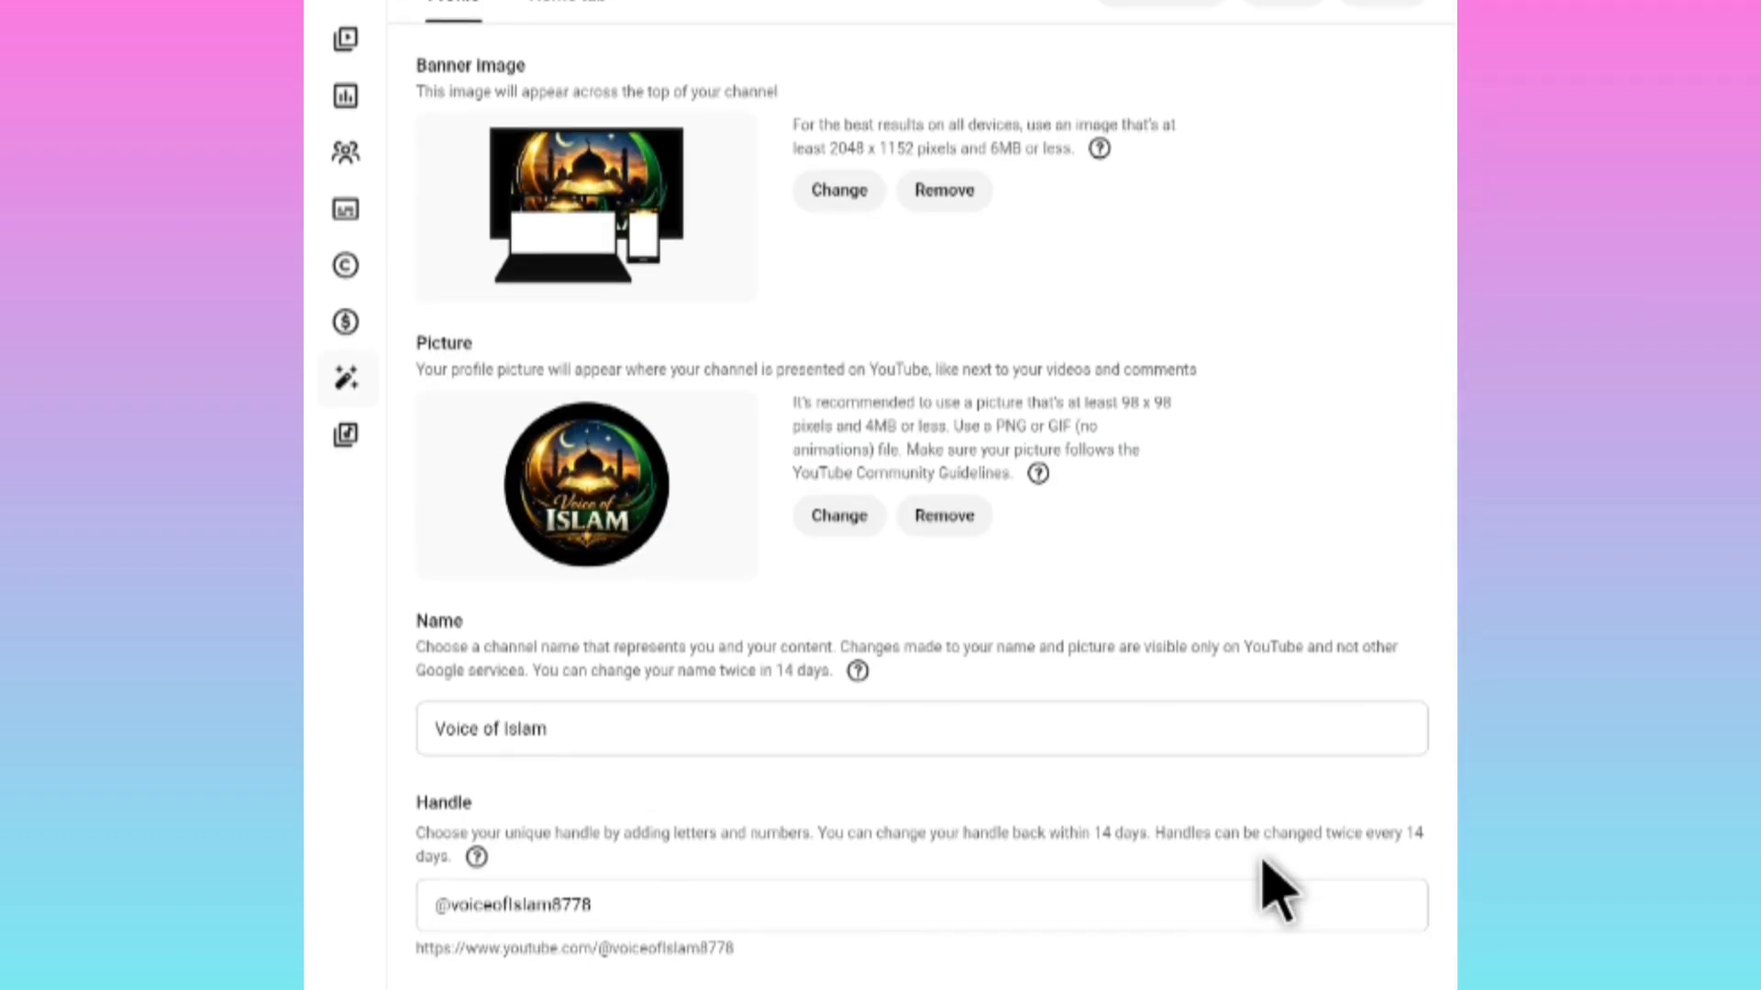
scroll(1269, 876, down, 6)
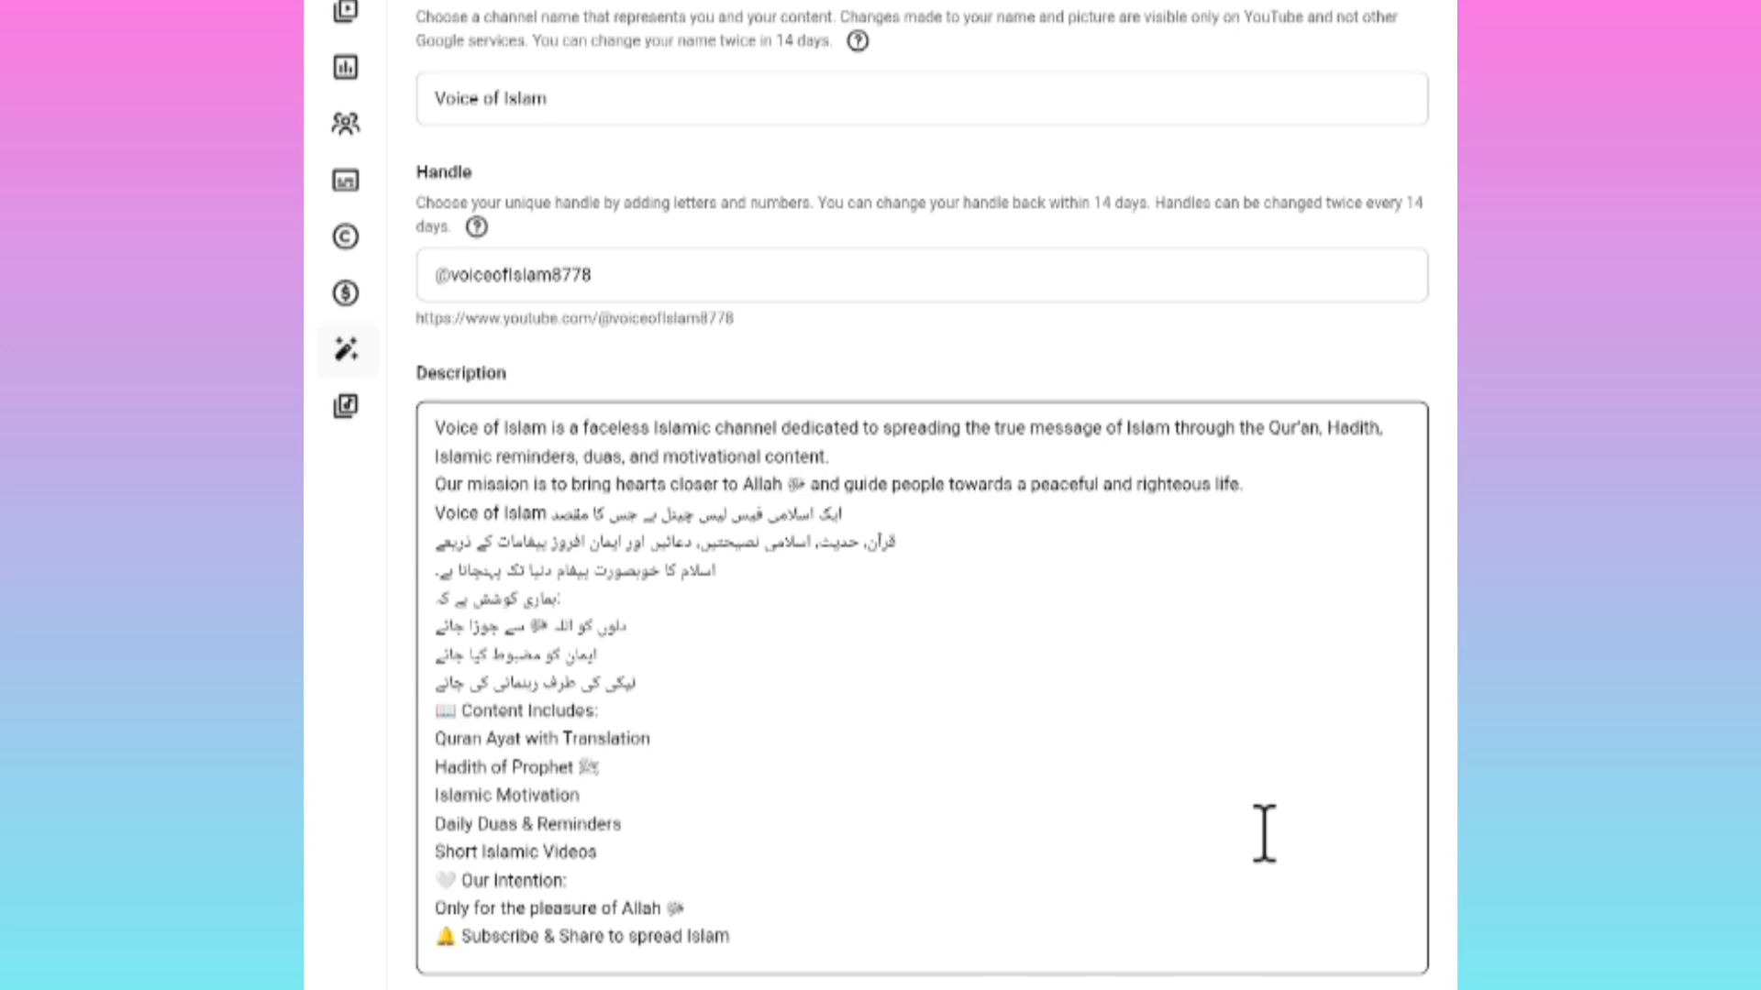
scroll(1264, 840, up, 6)
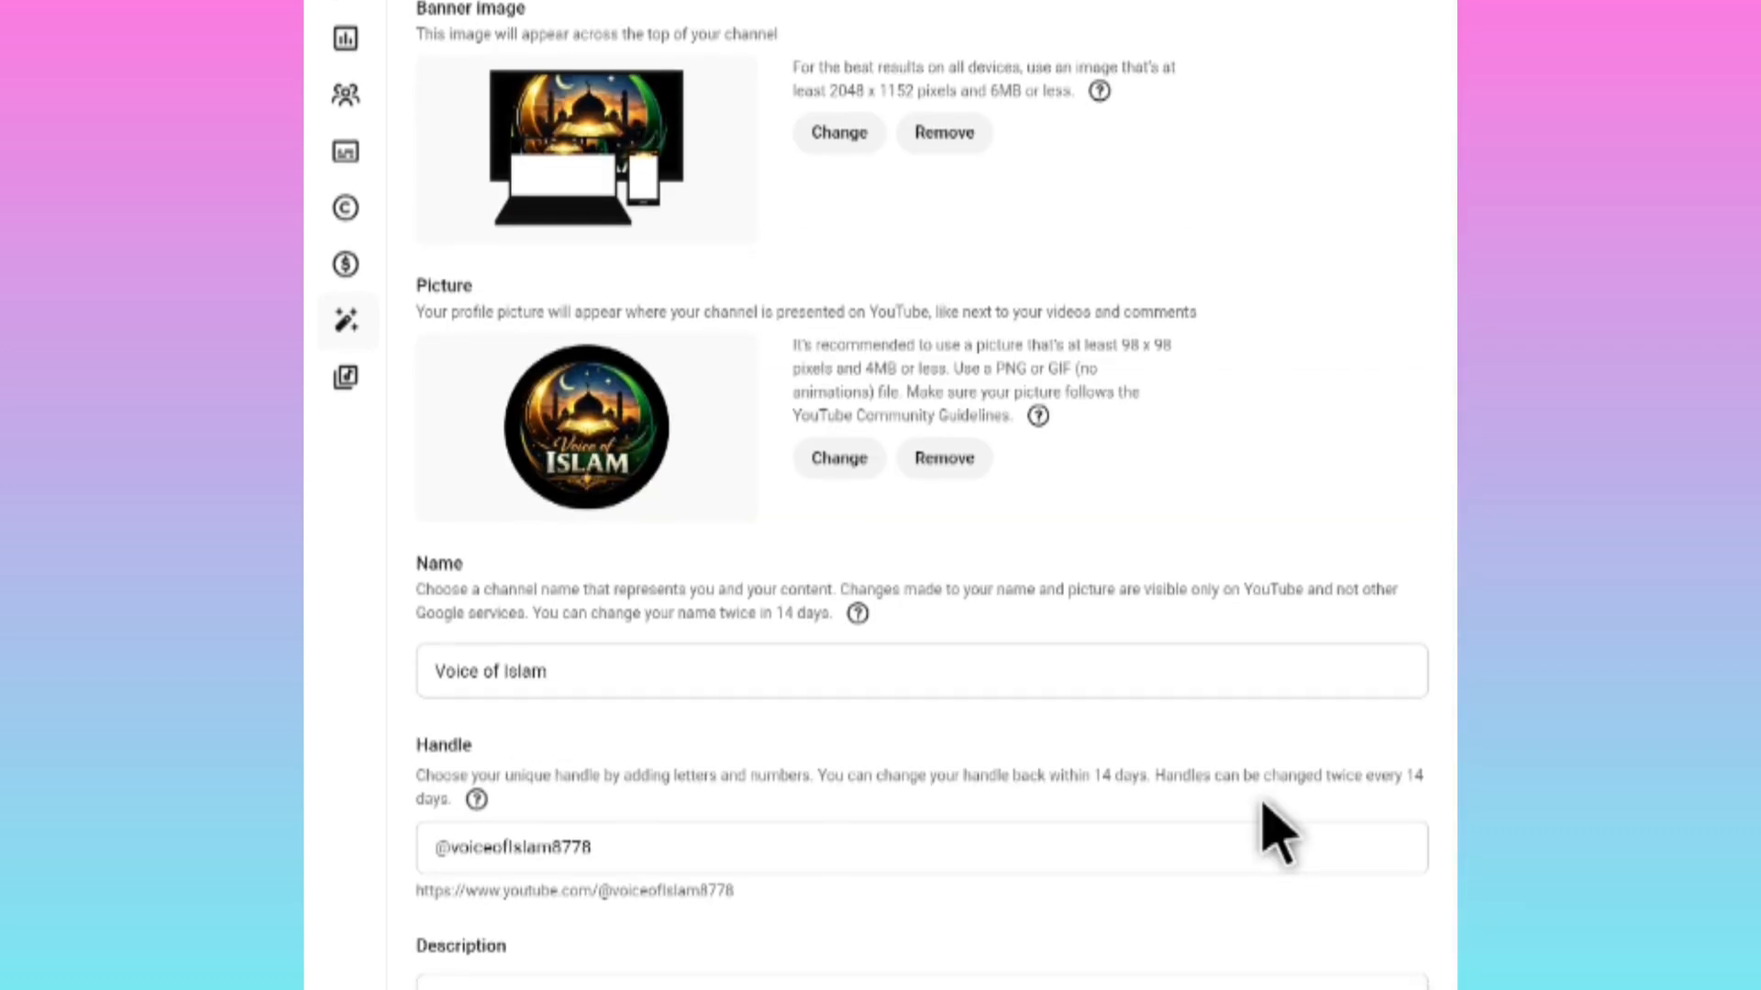